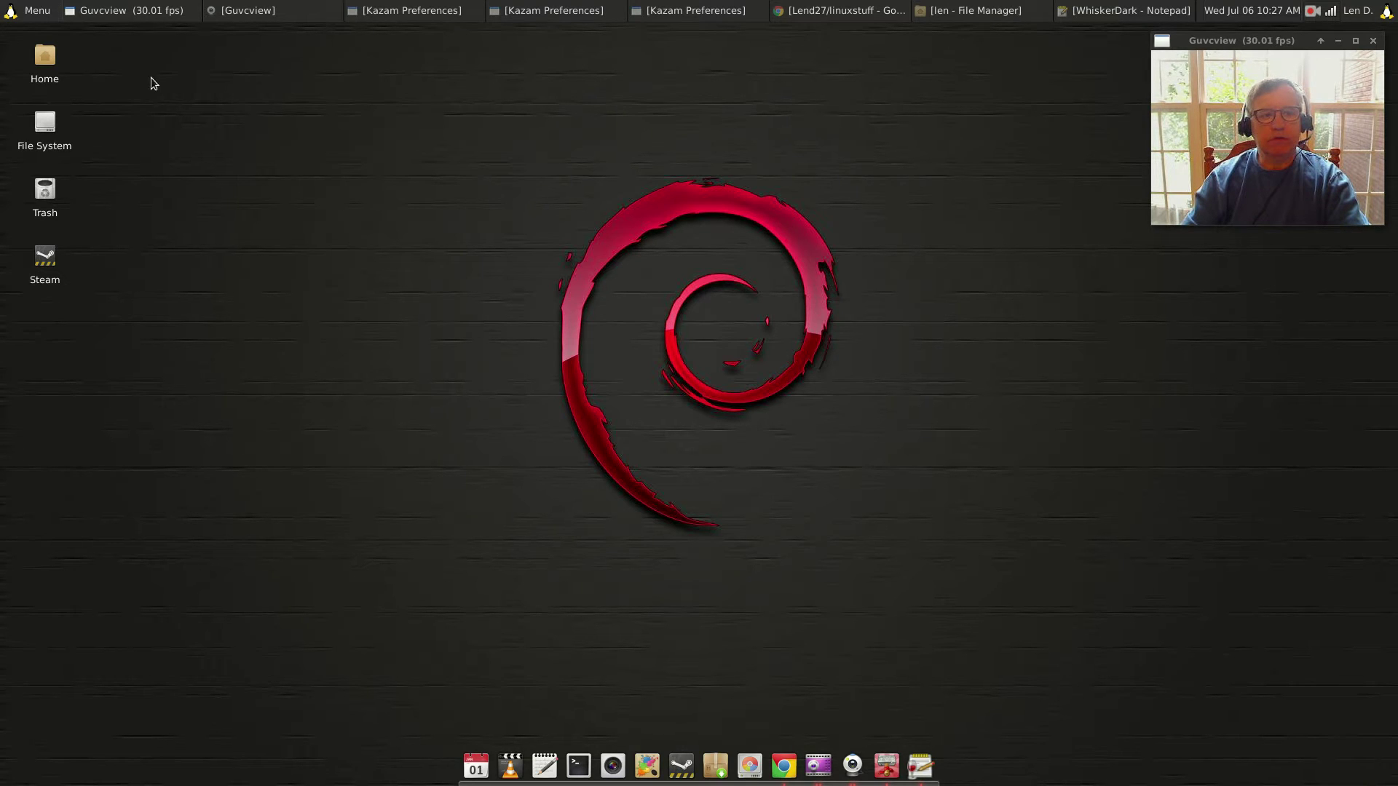
# - Open the Whisker Menu and then dismiss it, returning to the plain desktop
pyautogui.click(31, 10)
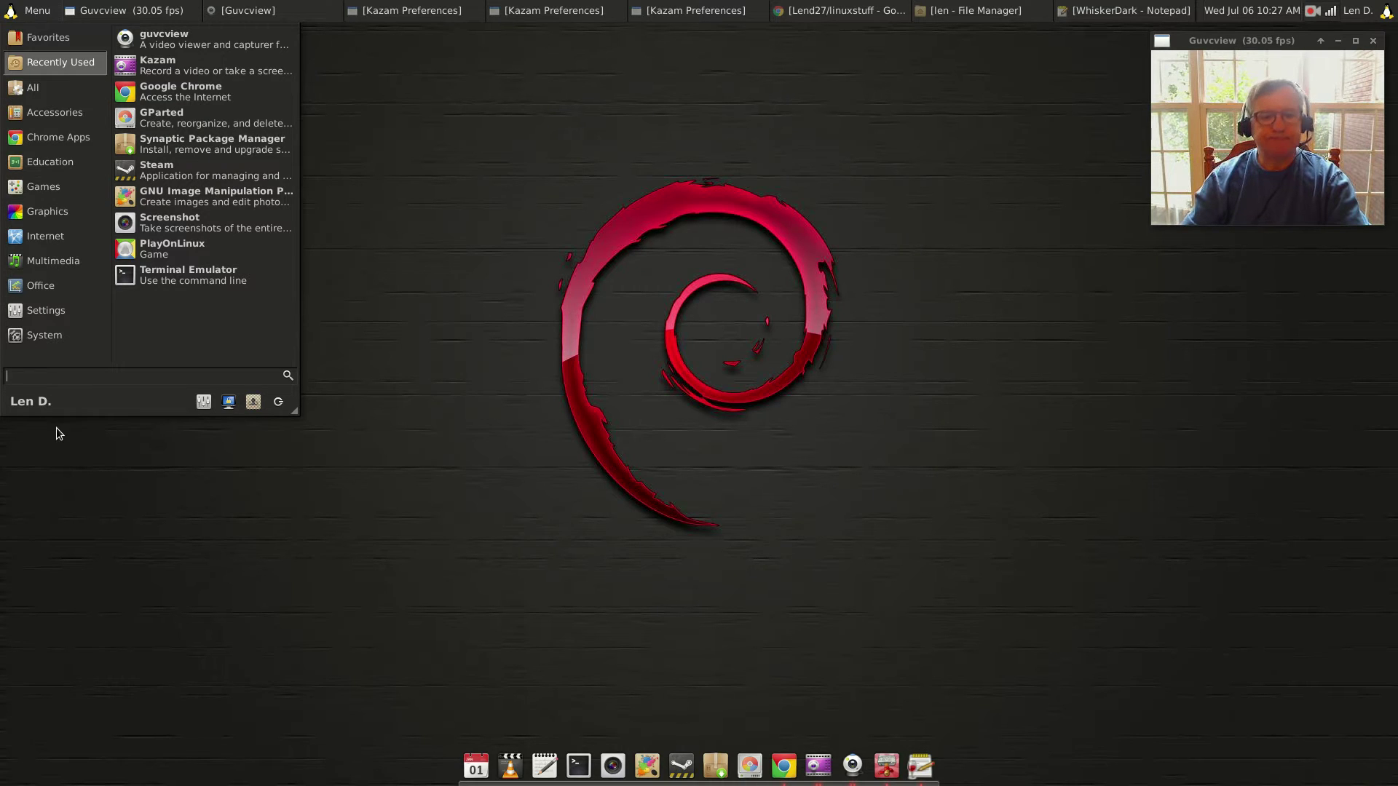
pyautogui.click(120, 490)
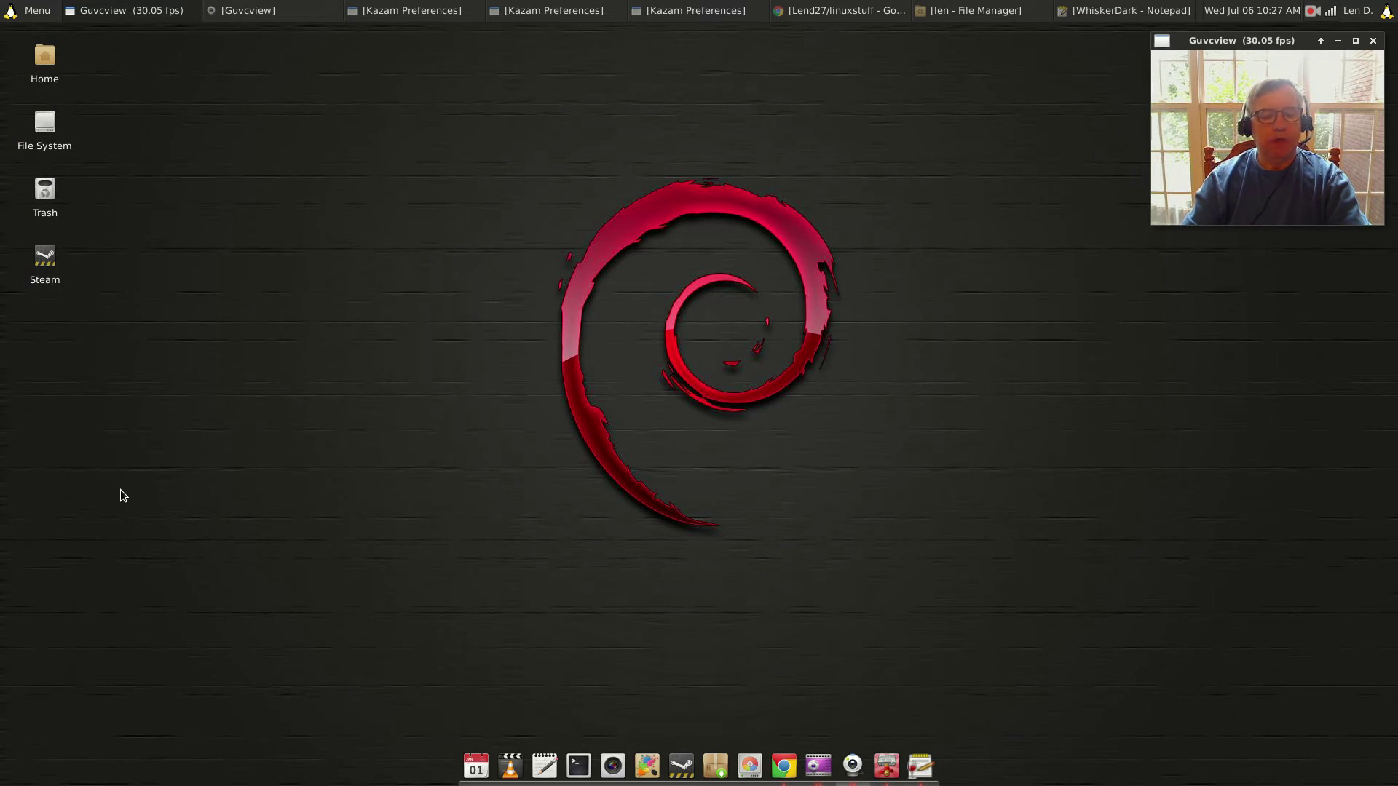
# - Restore the file manager higher on screen and confirm hidden files are shown
pyautogui.click(970, 22)
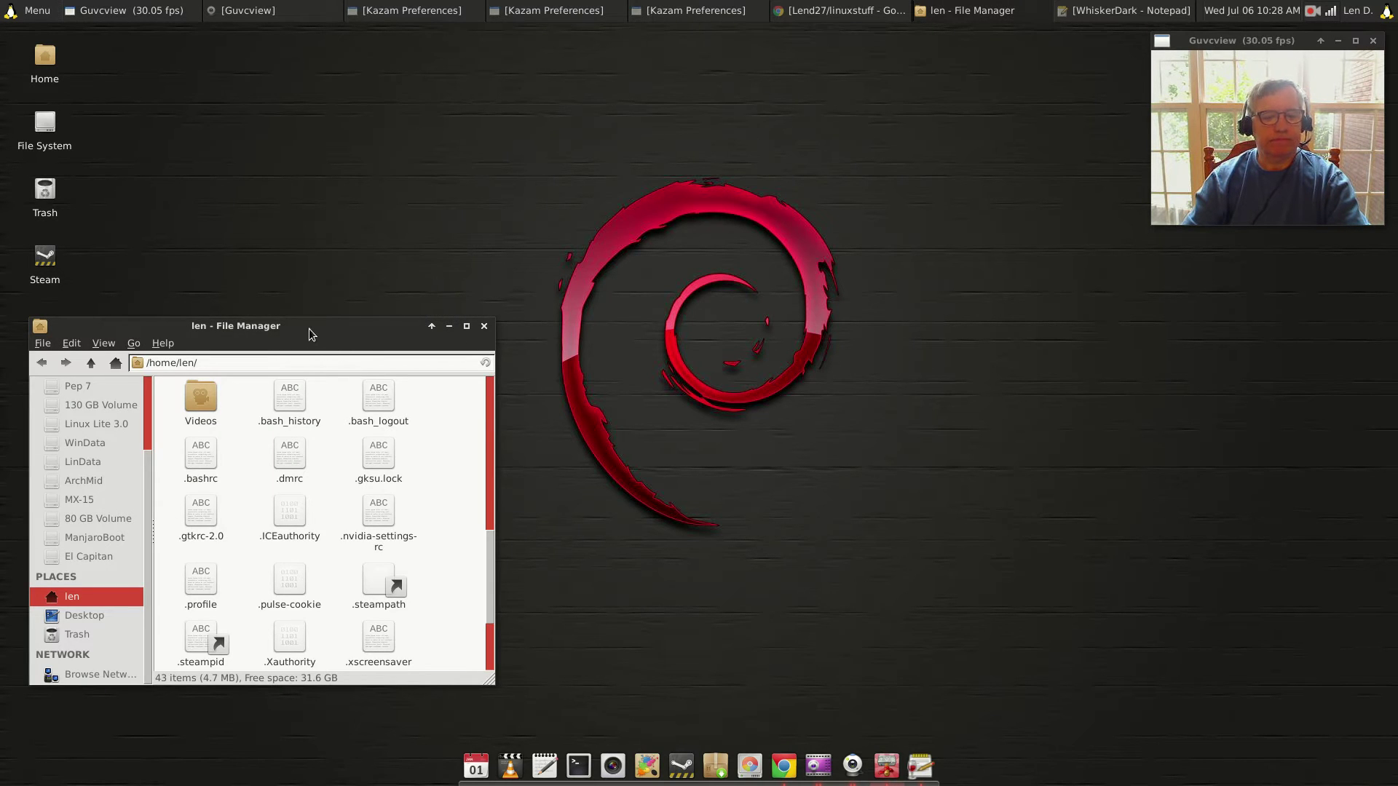
pyautogui.moveTo(309, 329); pyautogui.dragTo(353, 206)
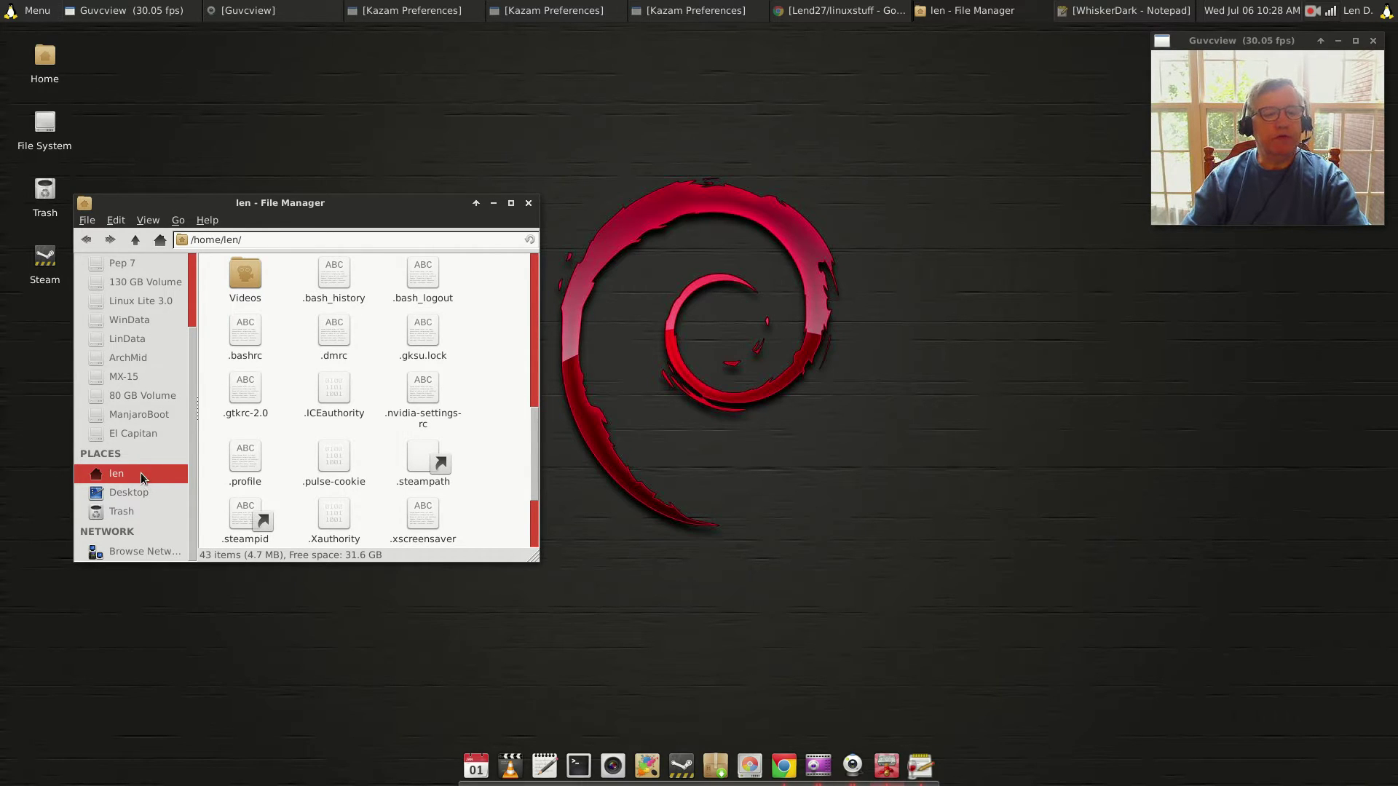
pyautogui.click(146, 221)
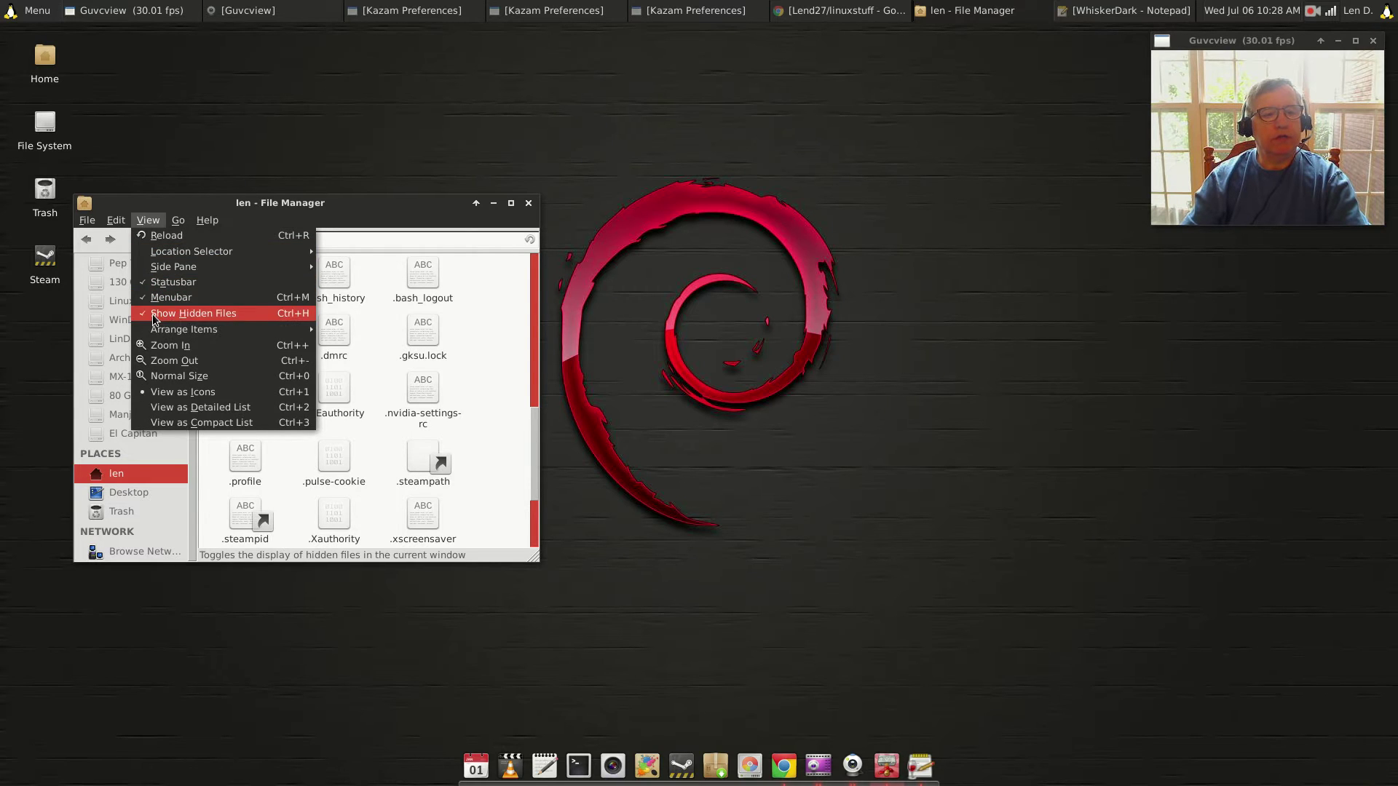
pyautogui.click(154, 186)
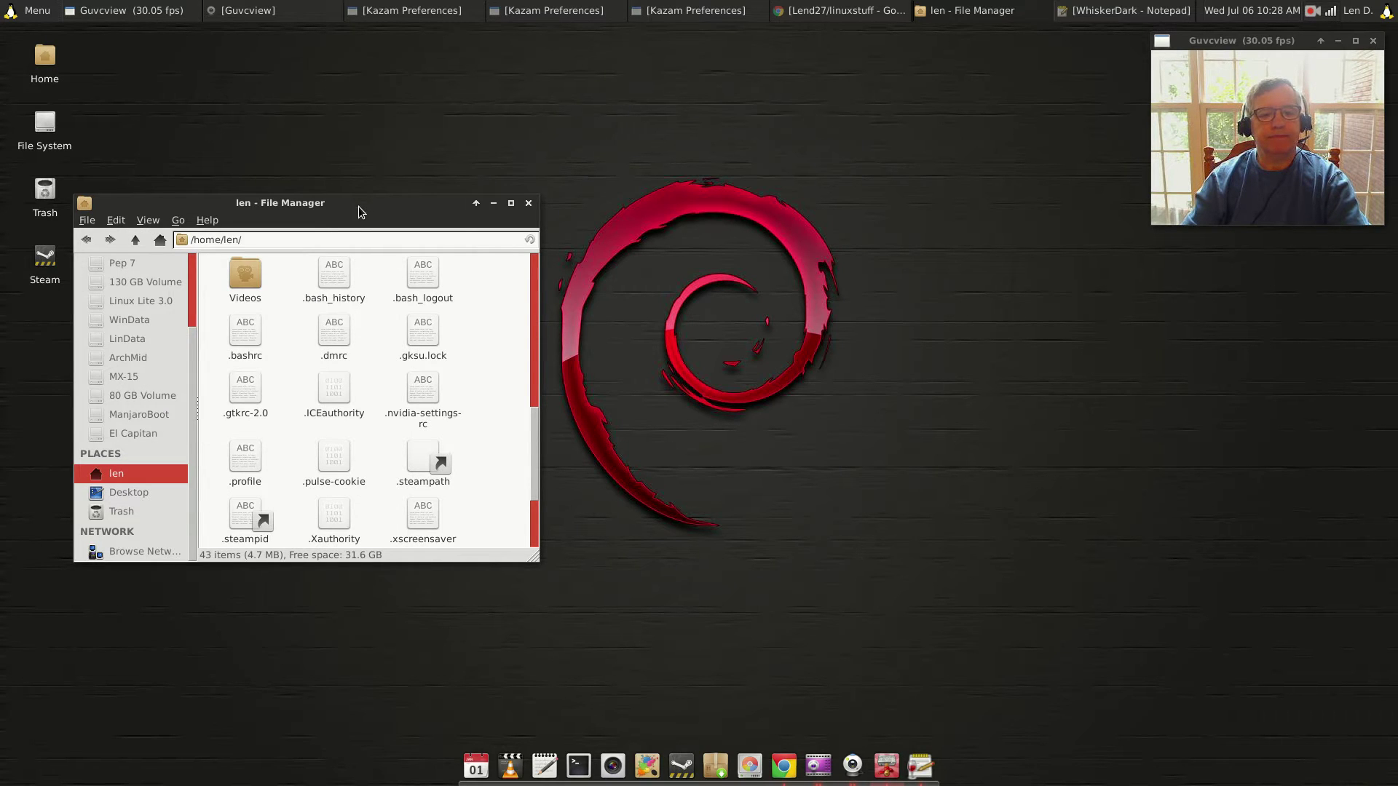
# - Select the existing .gtkrc-2.0 file in /home/len/
pyautogui.scroll(-3, 305, 425)
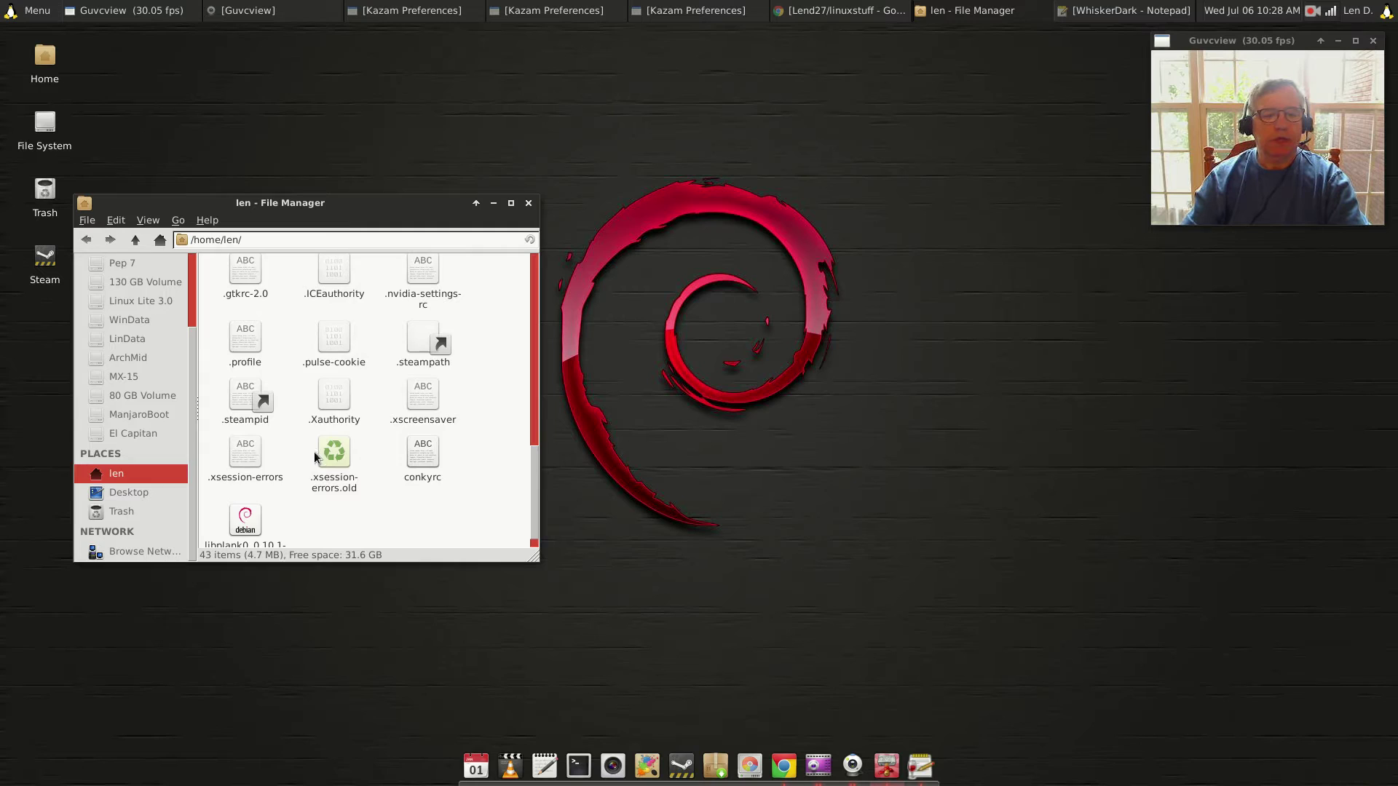
pyautogui.scroll(2, 313, 459)
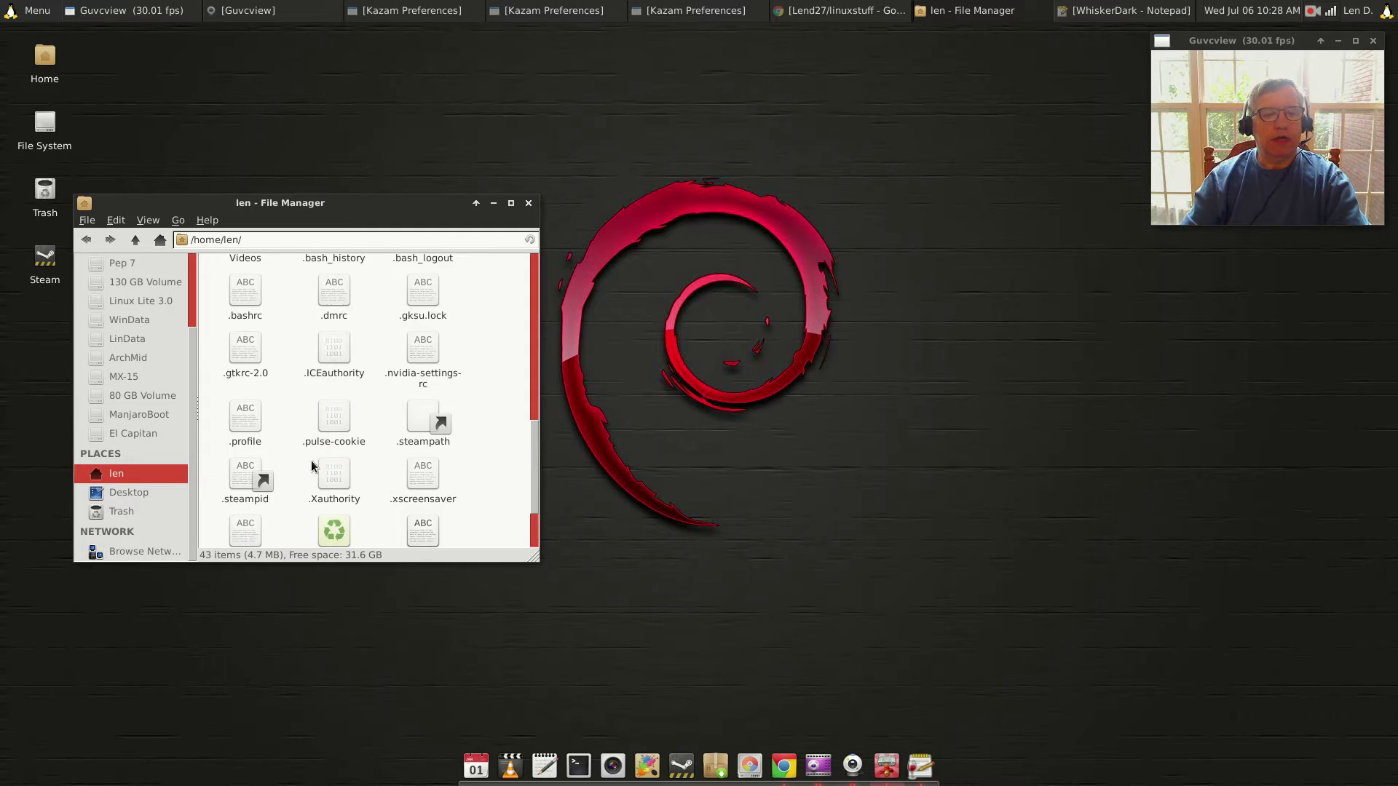
pyautogui.click(251, 357)
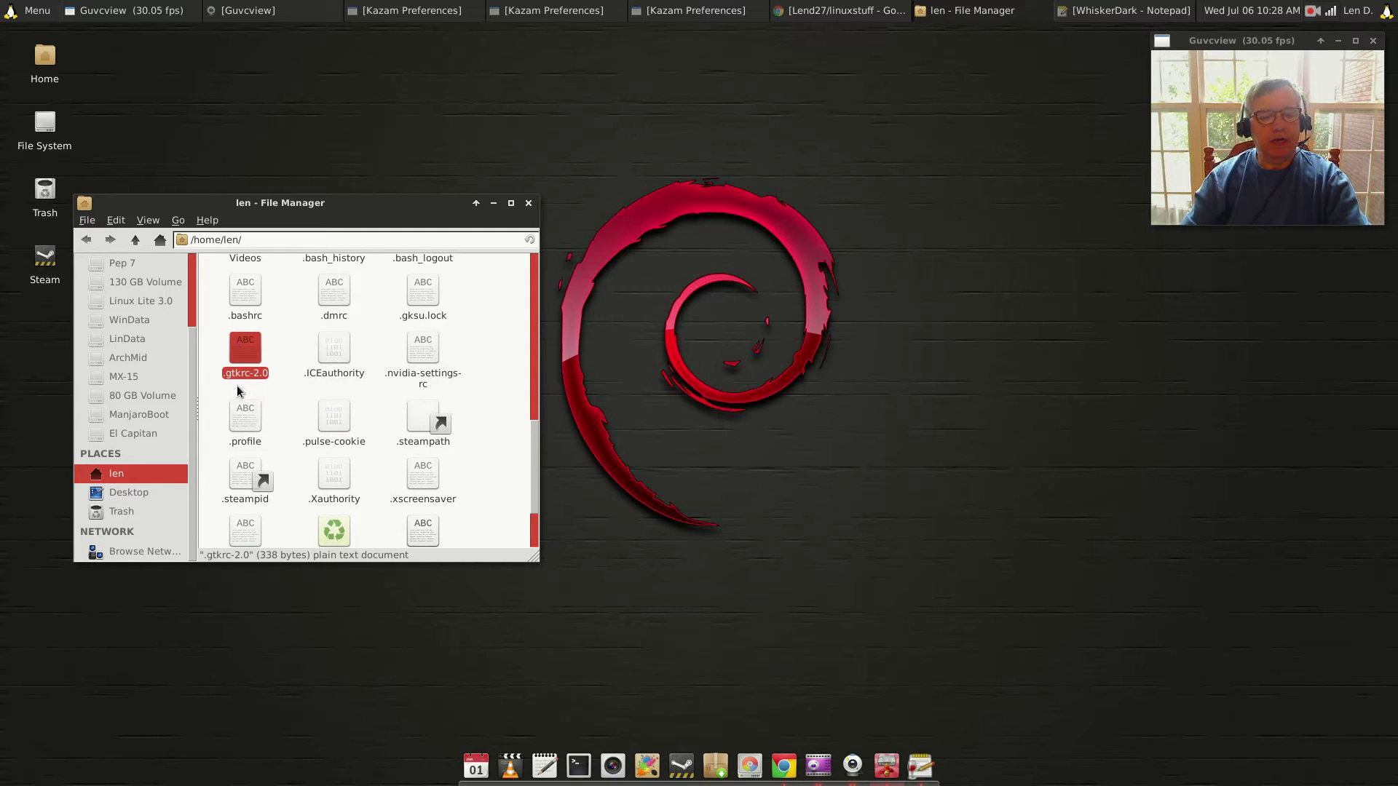
pyautogui.rightClick(487, 391)
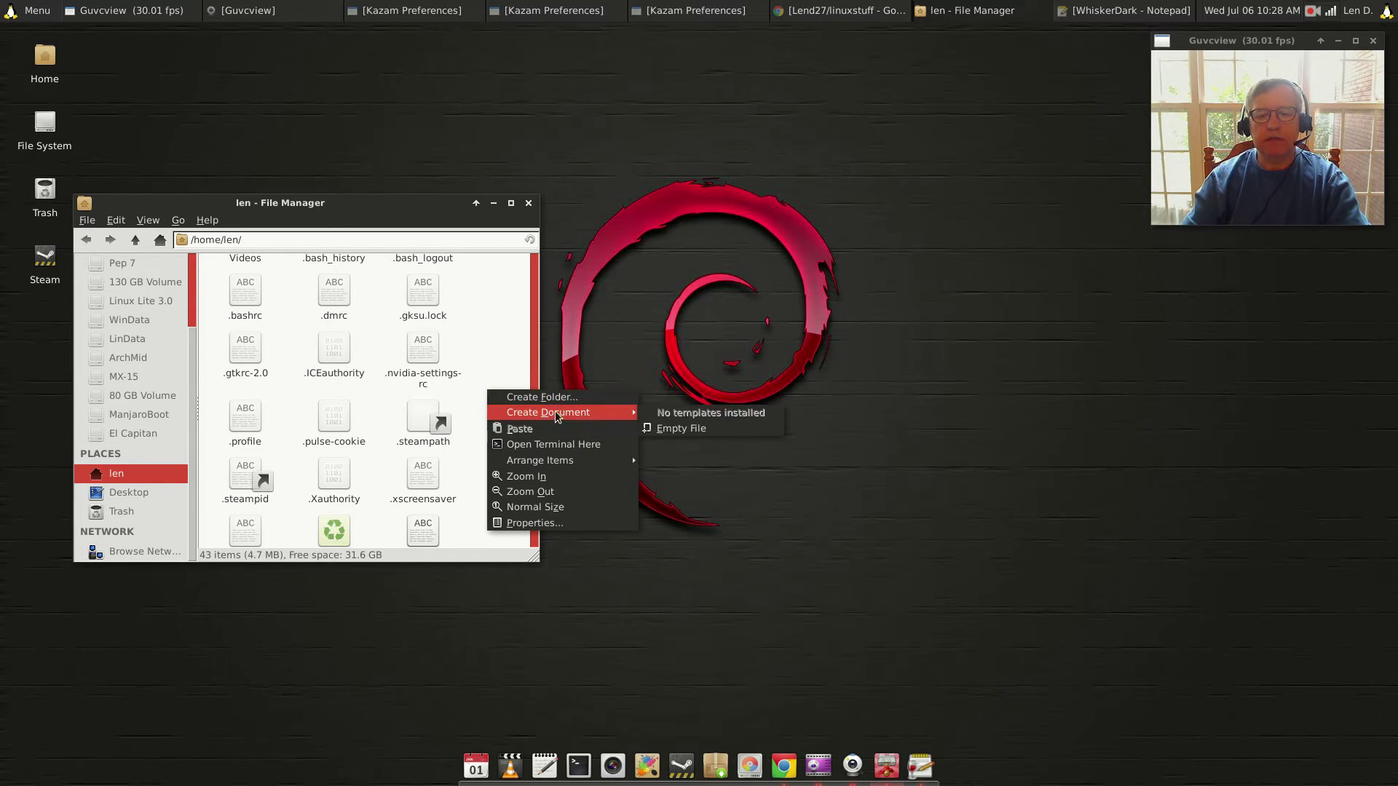
pyautogui.moveTo(558, 417)
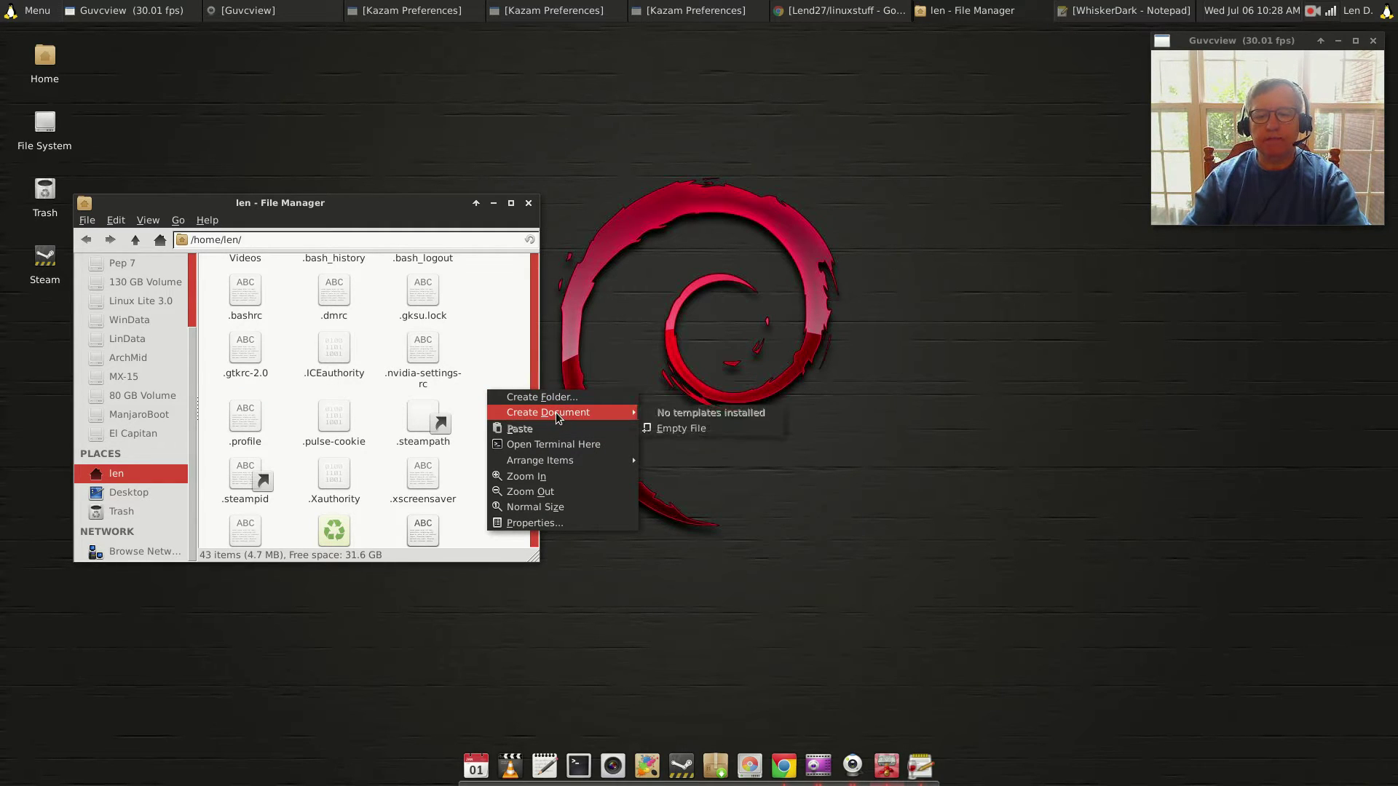
pyautogui.click(677, 429)
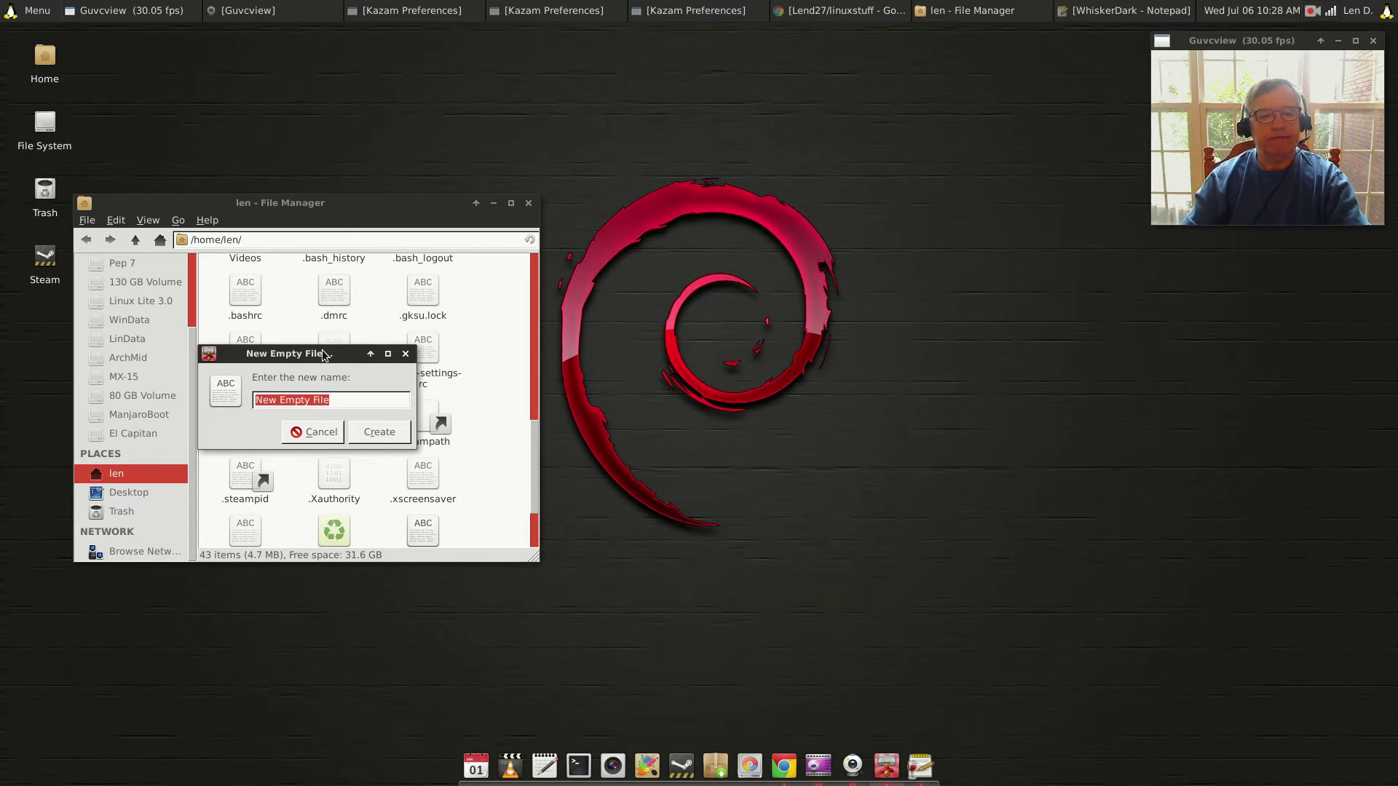
pyautogui.moveTo(324, 353); pyautogui.dragTo(742, 406)
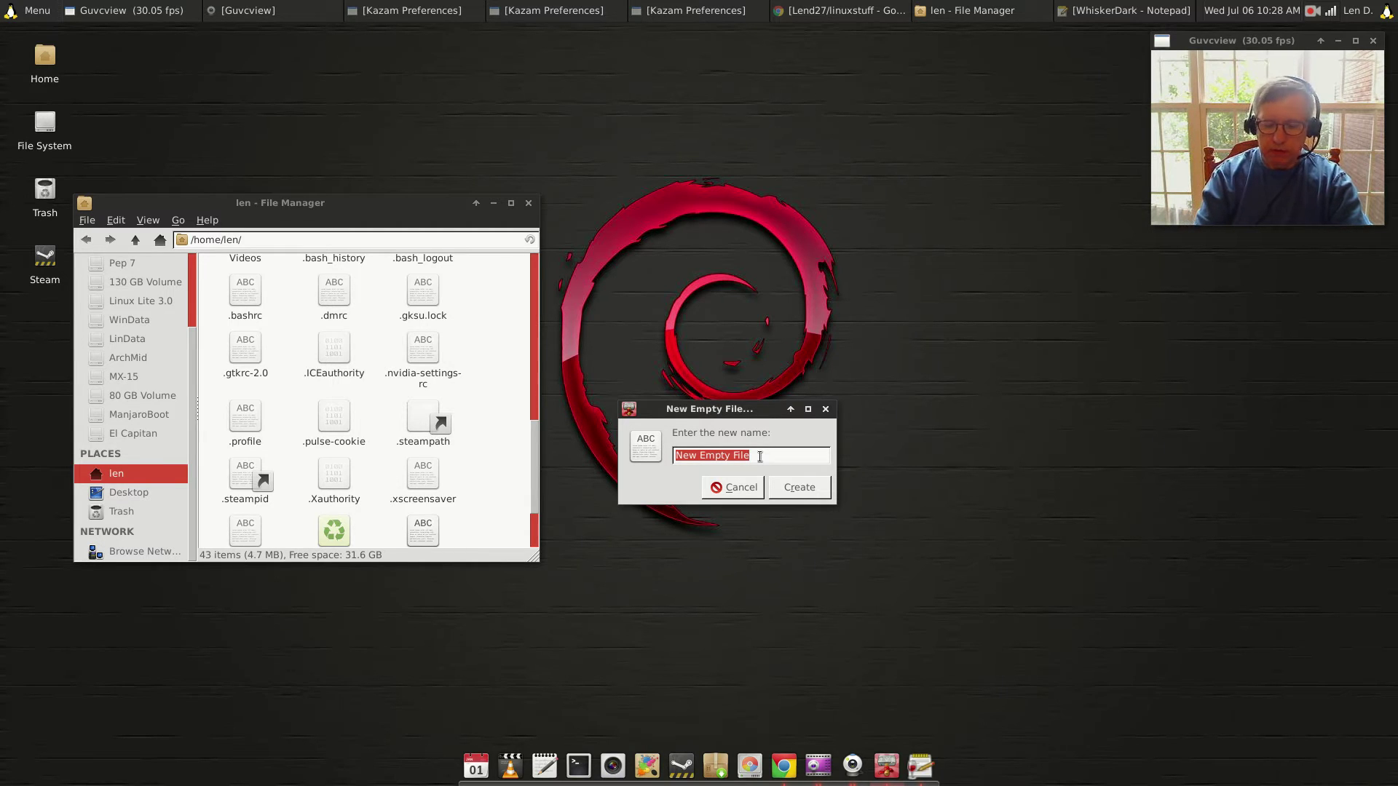
pyautogui.write('.')
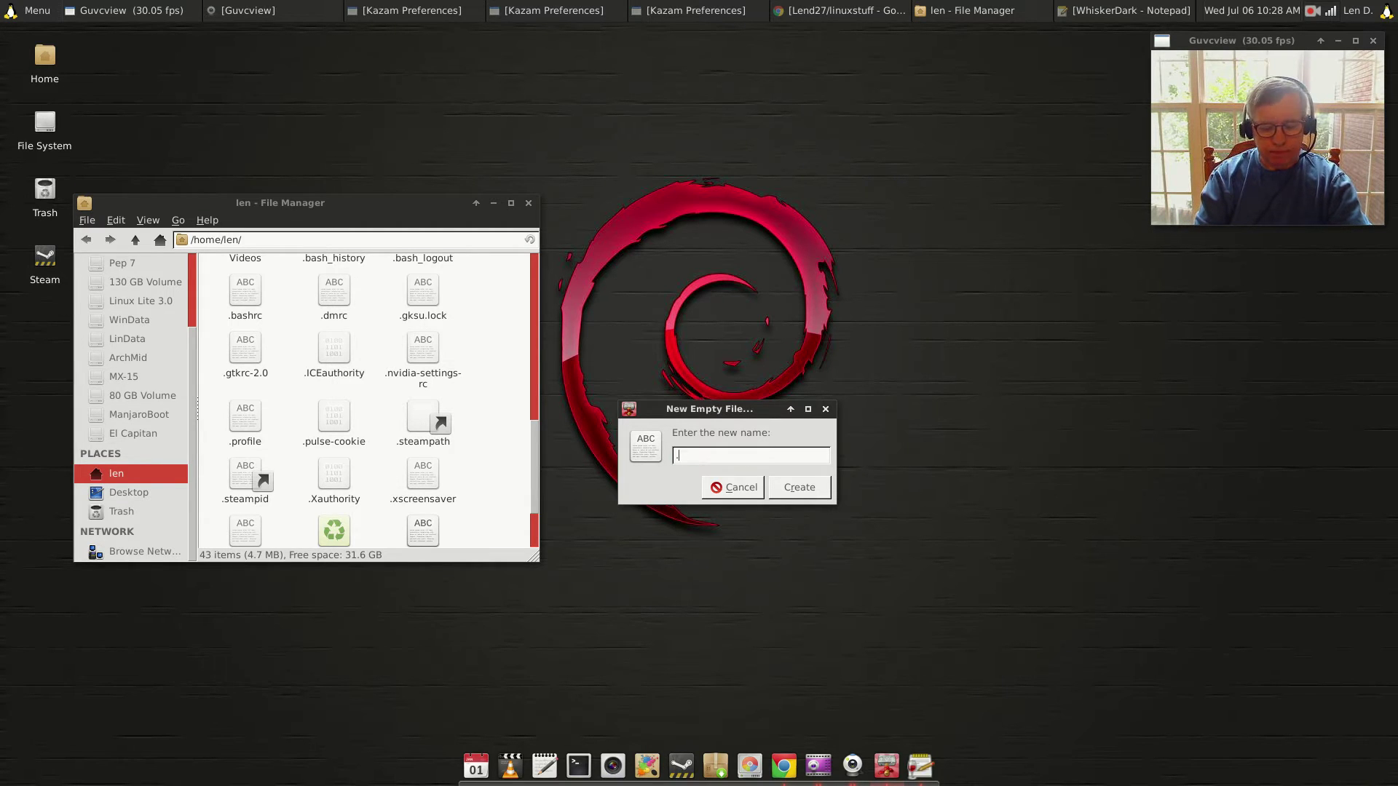
pyautogui.write('gtkrc')
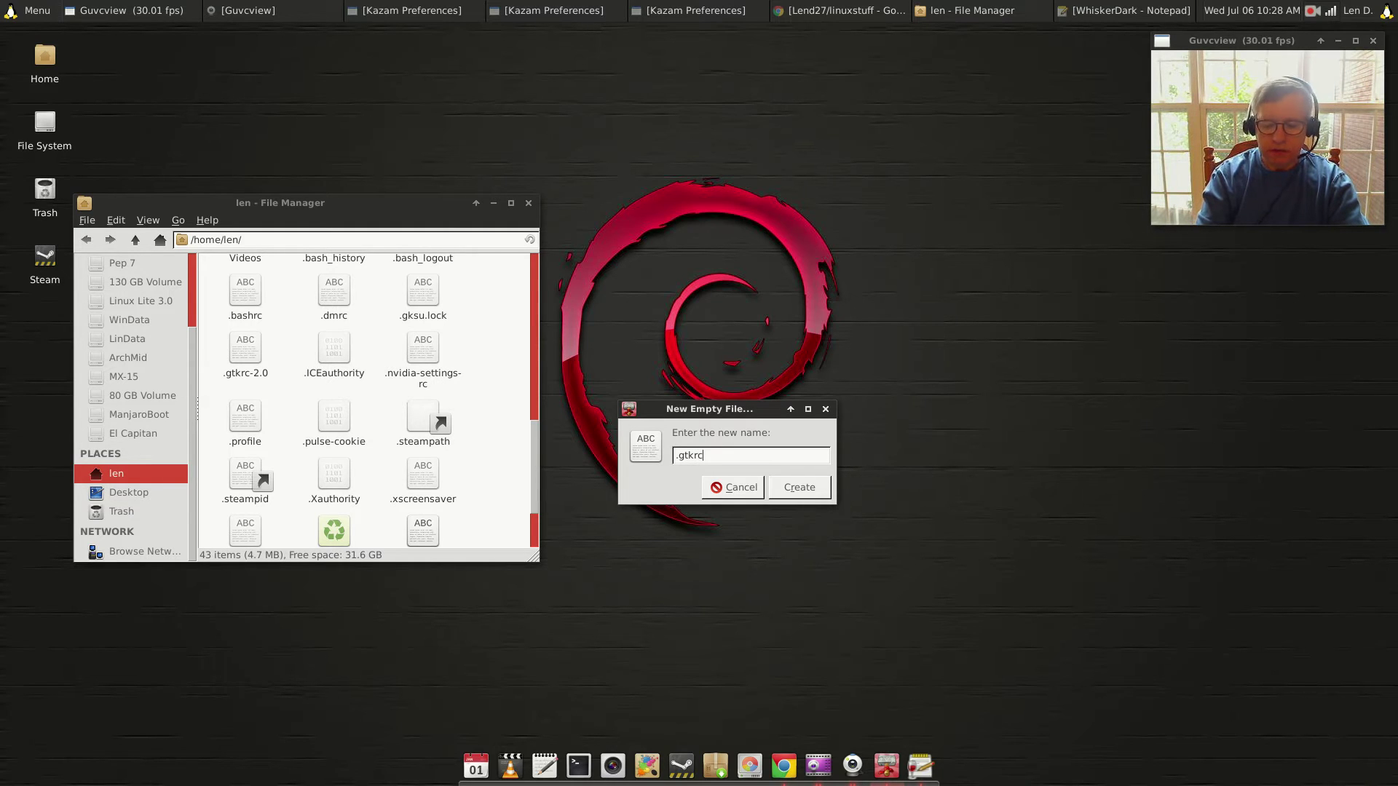
pyautogui.write('-2.')
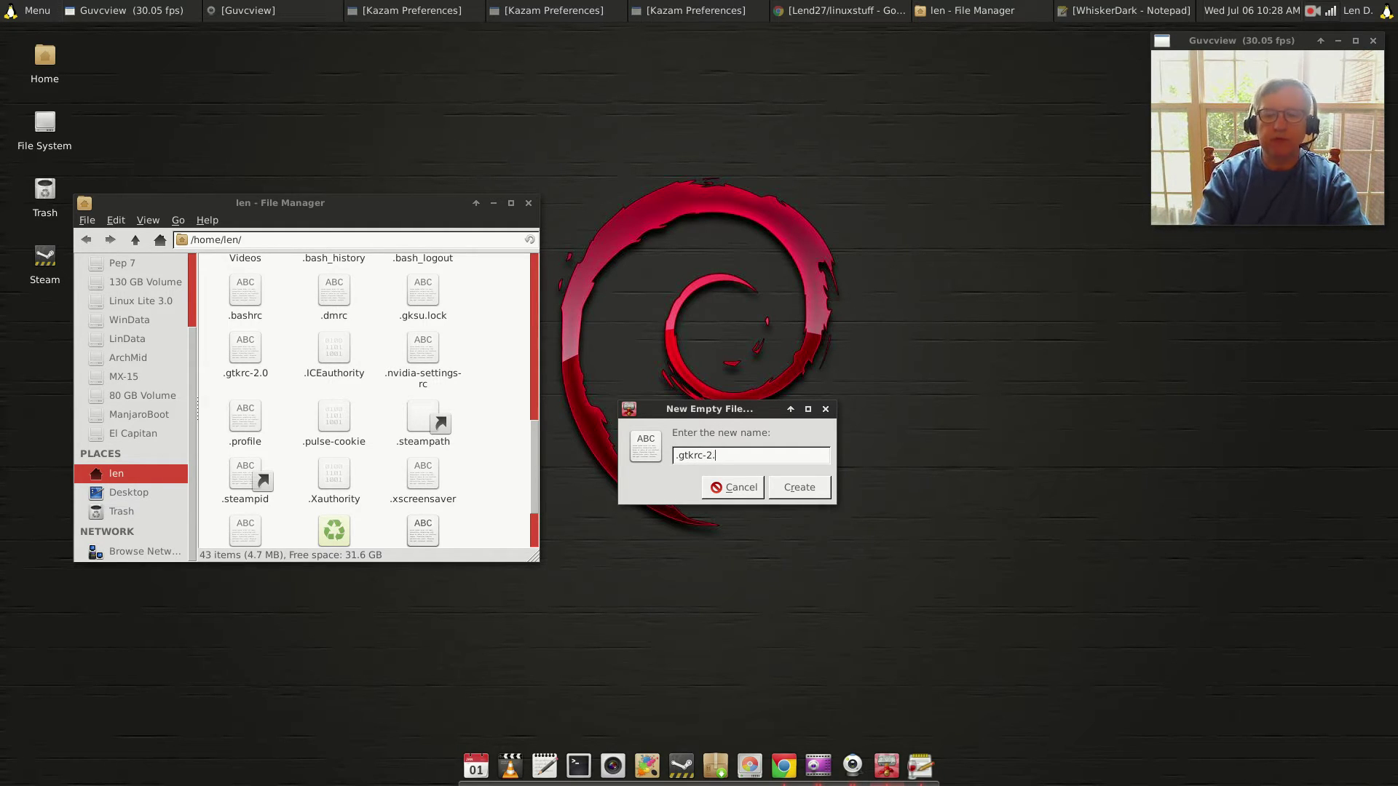
pyautogui.write('0')
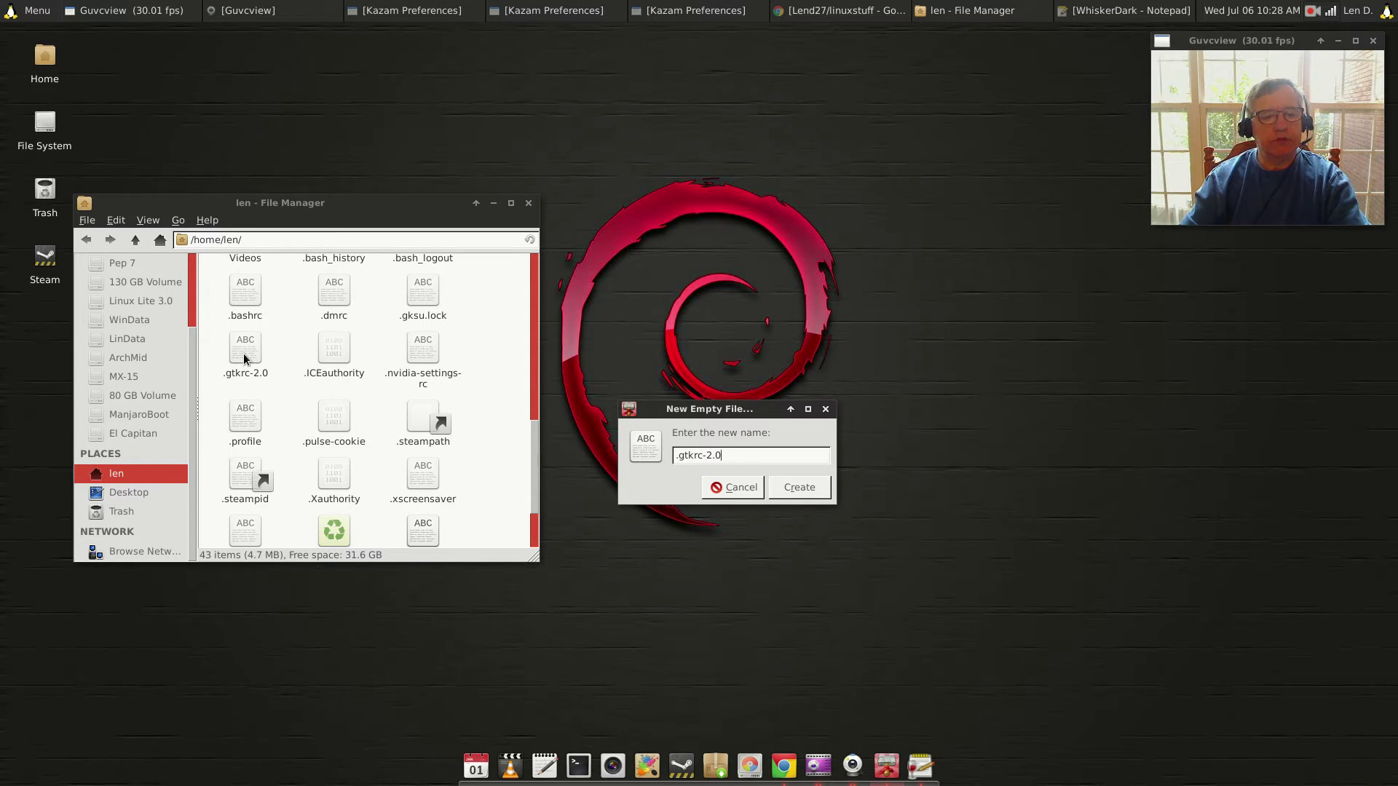
# - Cancel the new file and move the file manager to the lower right
pyautogui.click(729, 495)
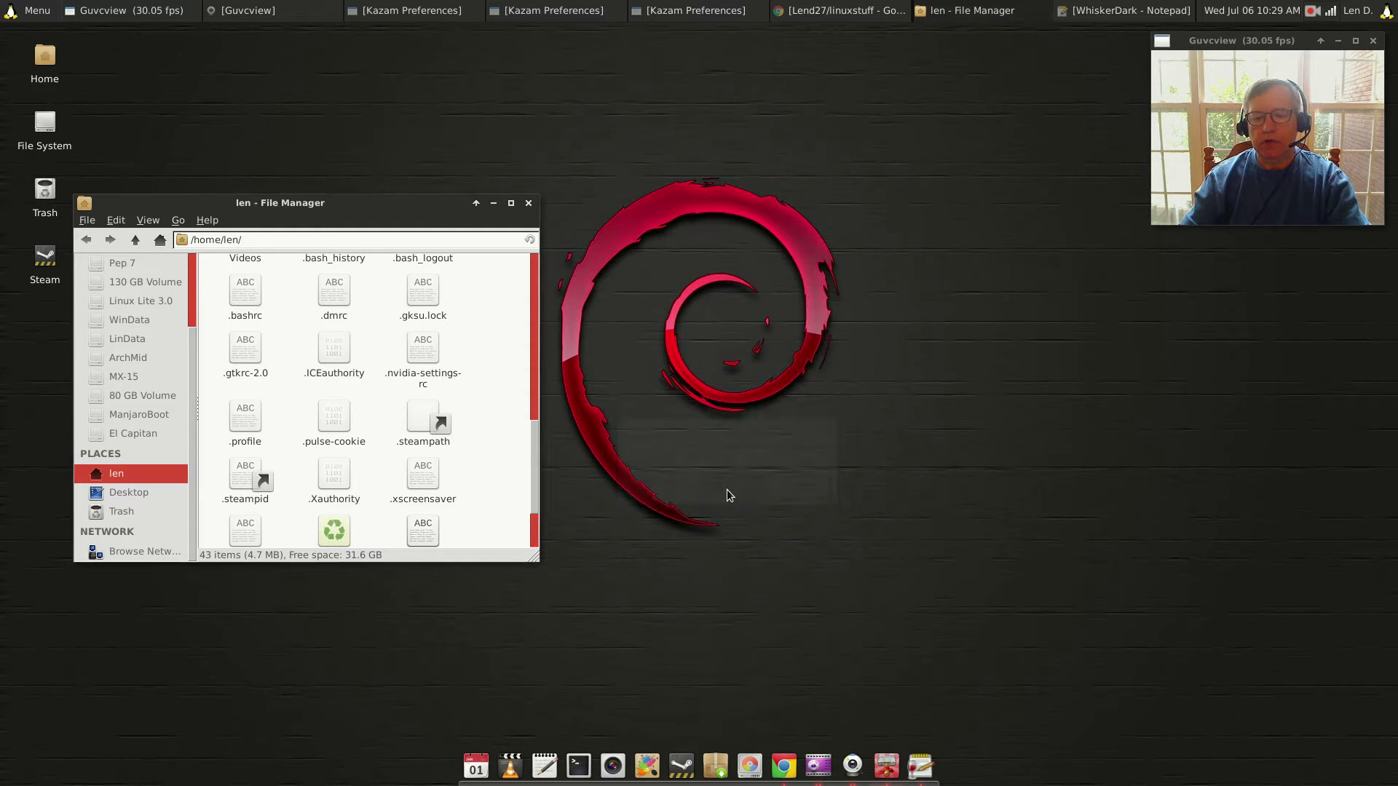
pyautogui.moveTo(343, 208); pyautogui.dragTo(821, 173)
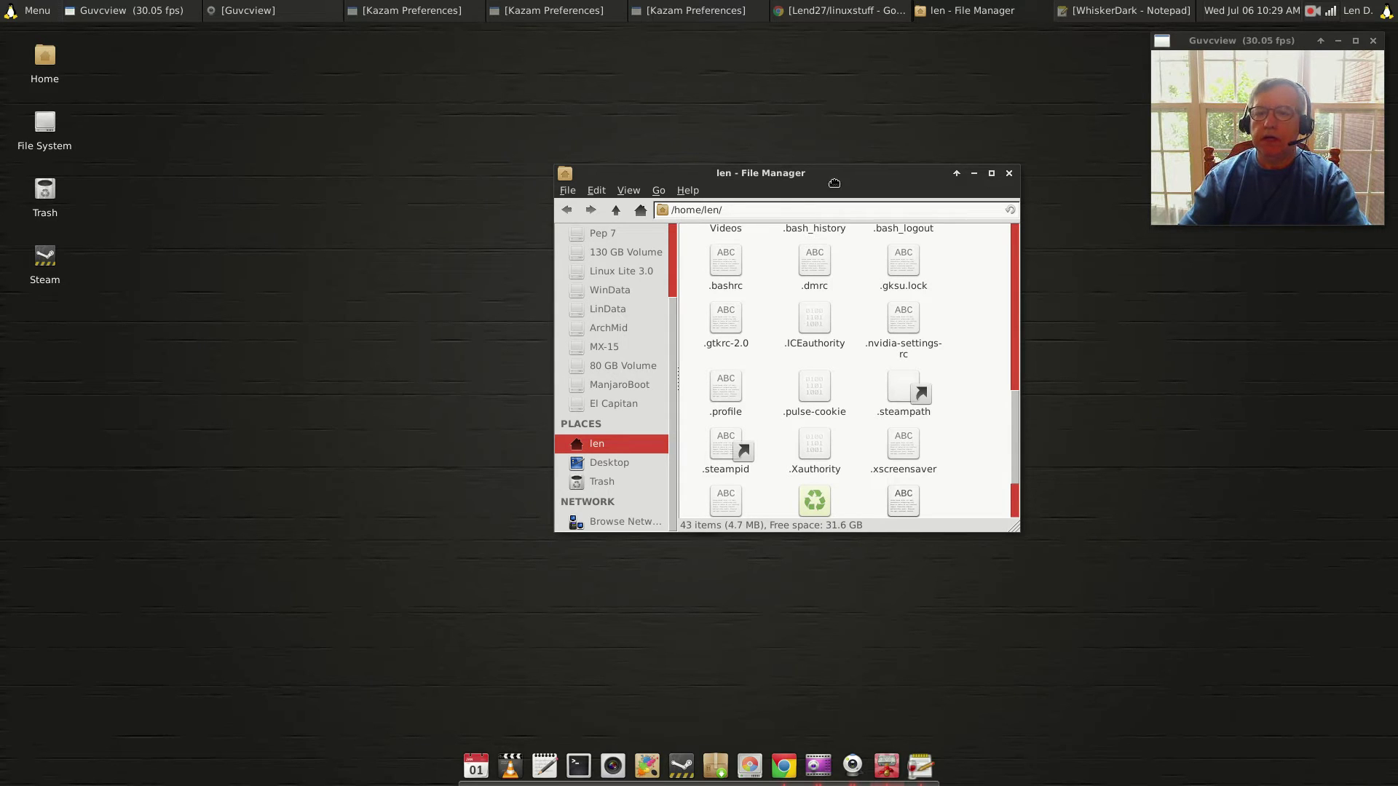
pyautogui.moveTo(834, 183); pyautogui.dragTo(948, 356)
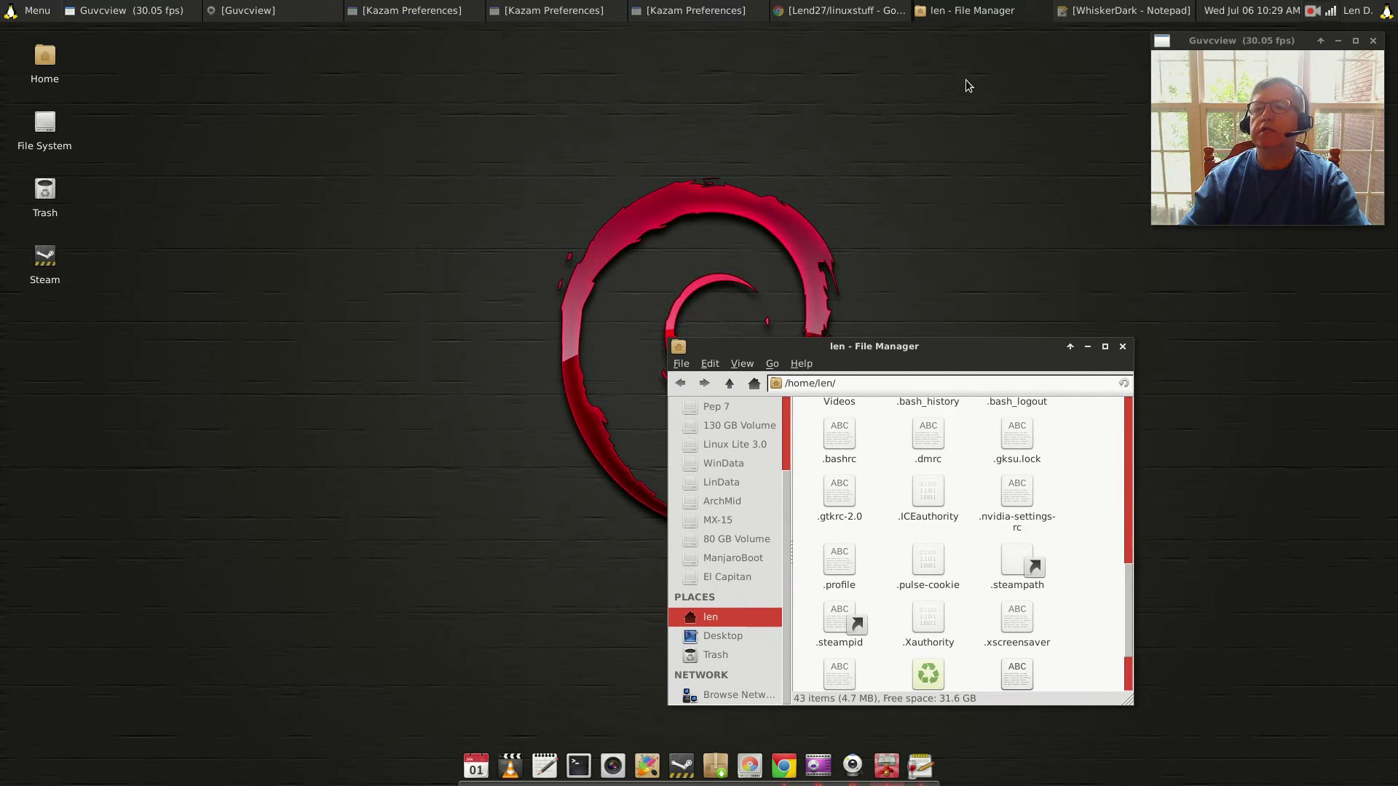
# - Bring the WhiskerDark notes beside the file manager and review the ArcDarktheme block
pyautogui.click(1108, 14)
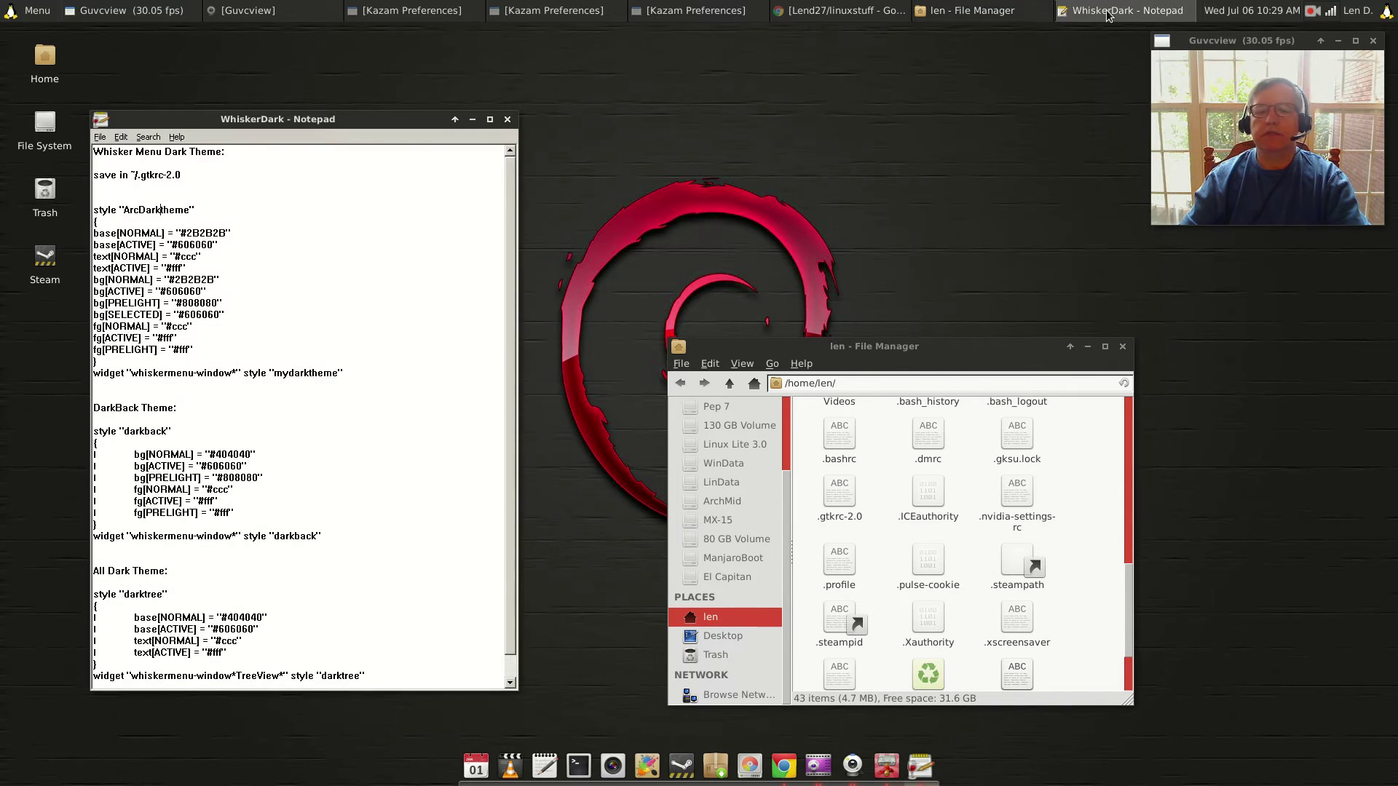
pyautogui.moveTo(385, 117); pyautogui.dragTo(398, 65)
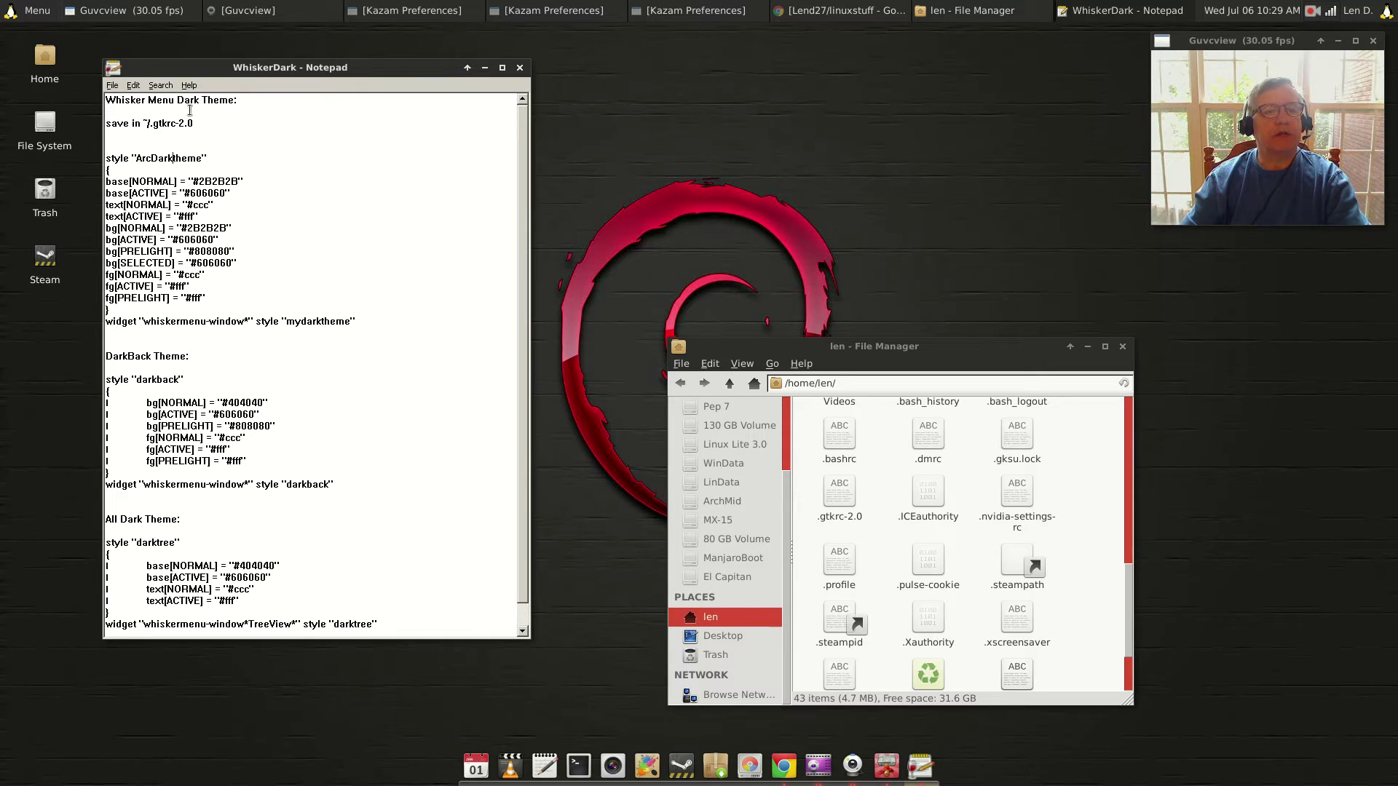
pyautogui.moveTo(859, 348); pyautogui.dragTo(770, 183)
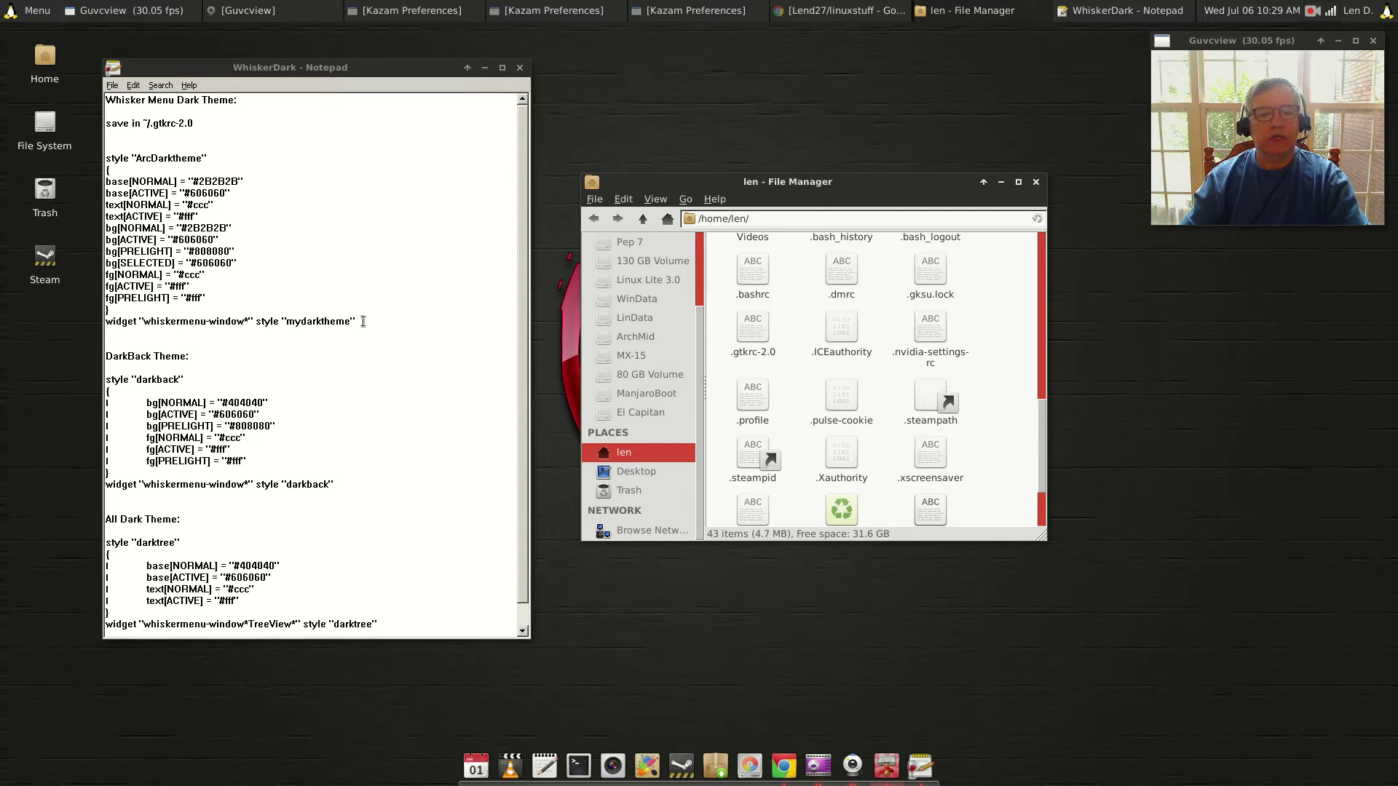
pyautogui.moveTo(363, 321); pyautogui.dragTo(188, 123)
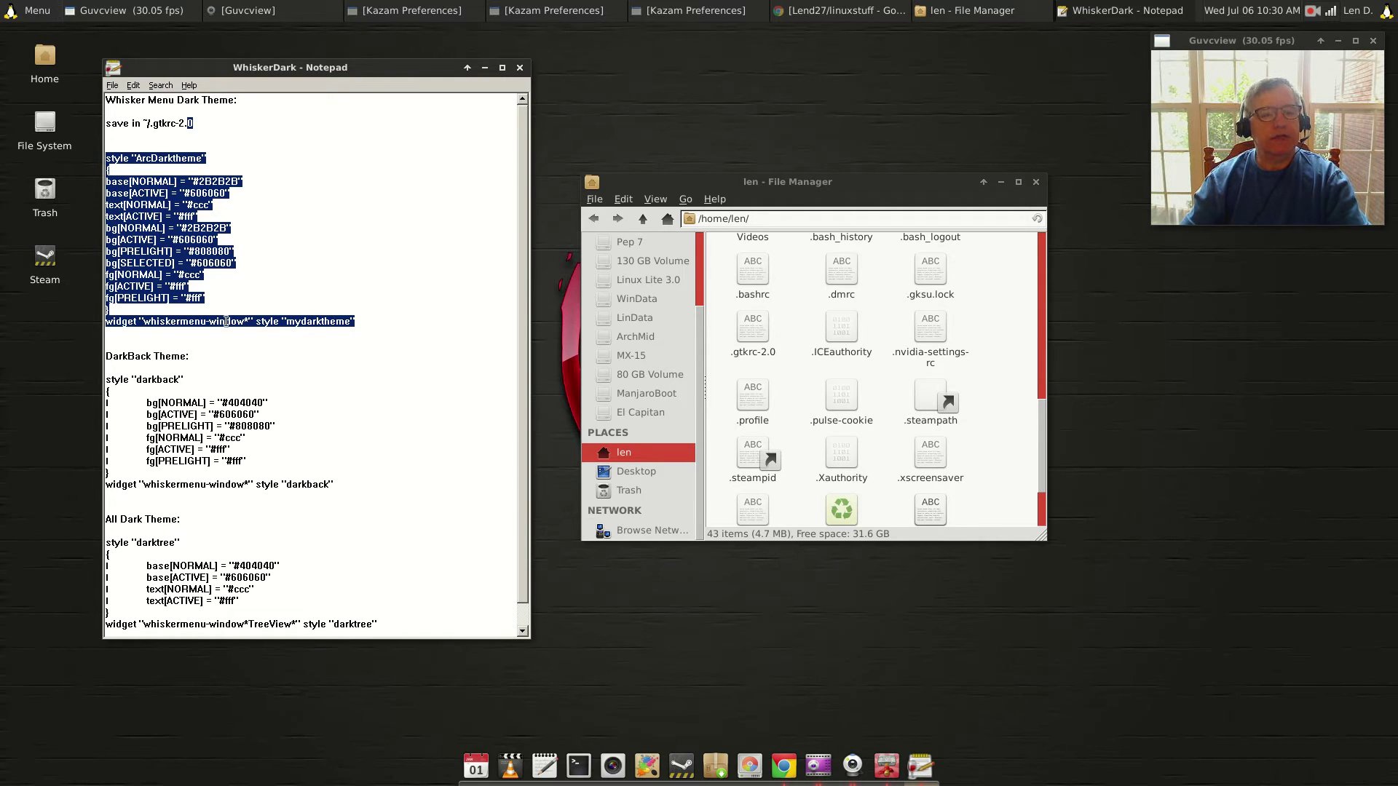
pyautogui.click(322, 296)
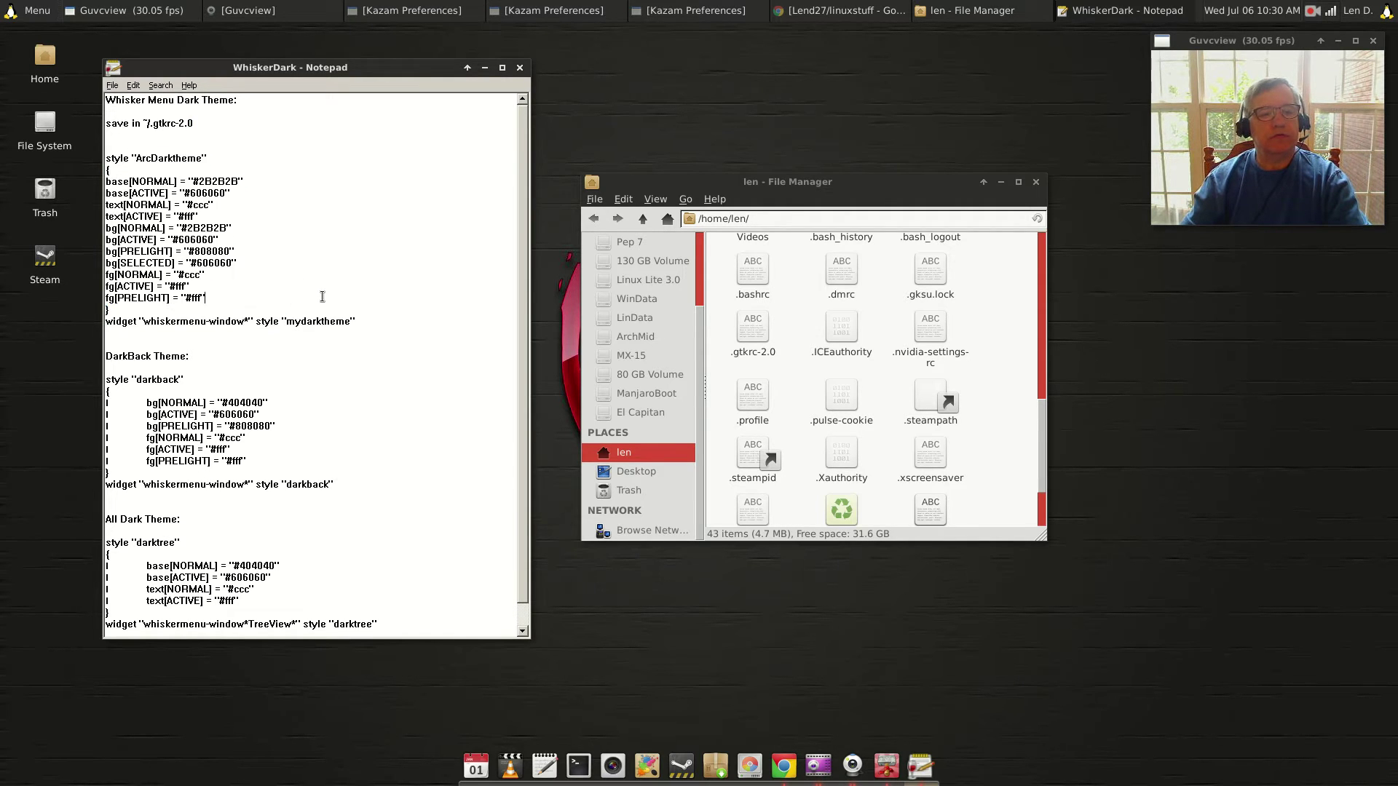
# - Open .gtkrc-2.0, confirm it holds the mydarktheme style, close it, and reopen the Whisker Menu
pyautogui.doubleClick(753, 335)
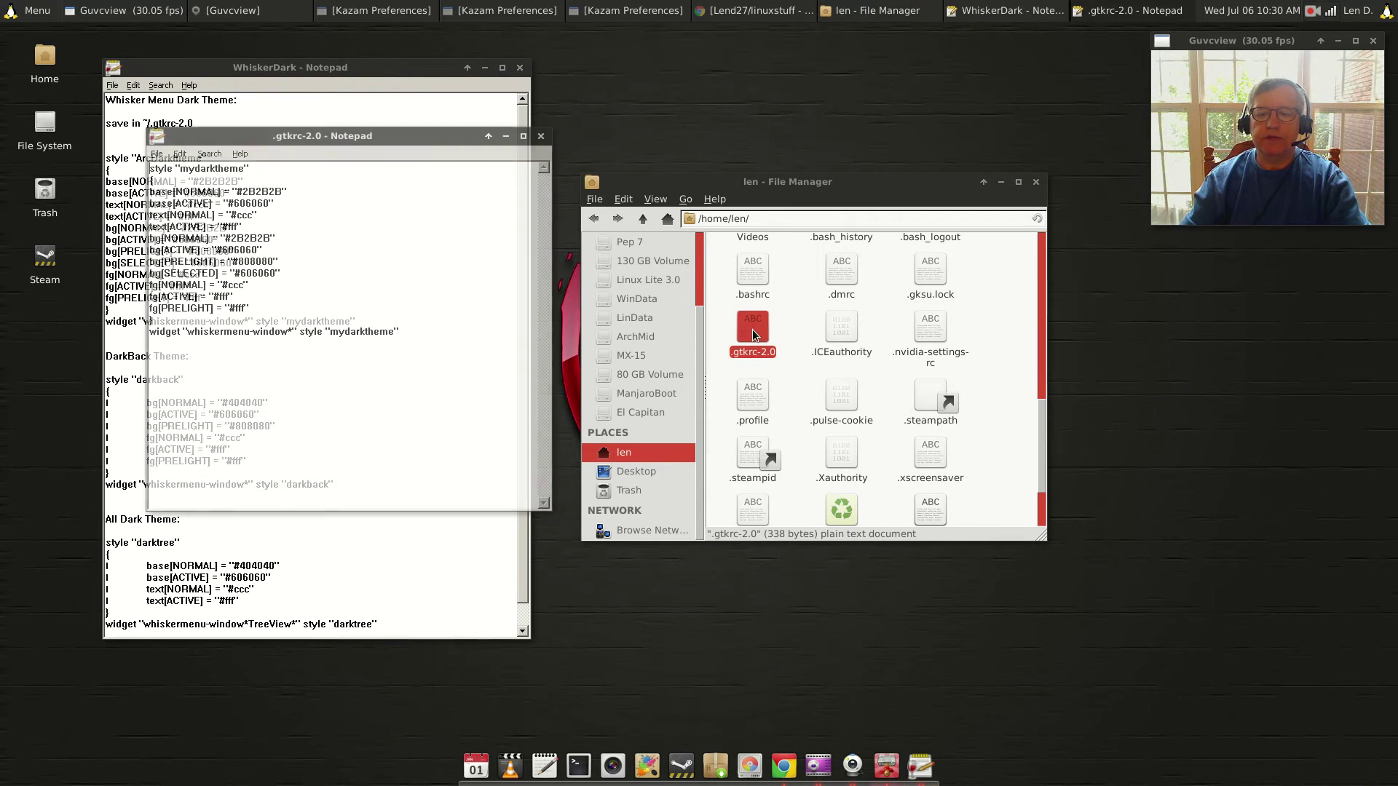
pyautogui.moveTo(415, 140); pyautogui.dragTo(807, 178)
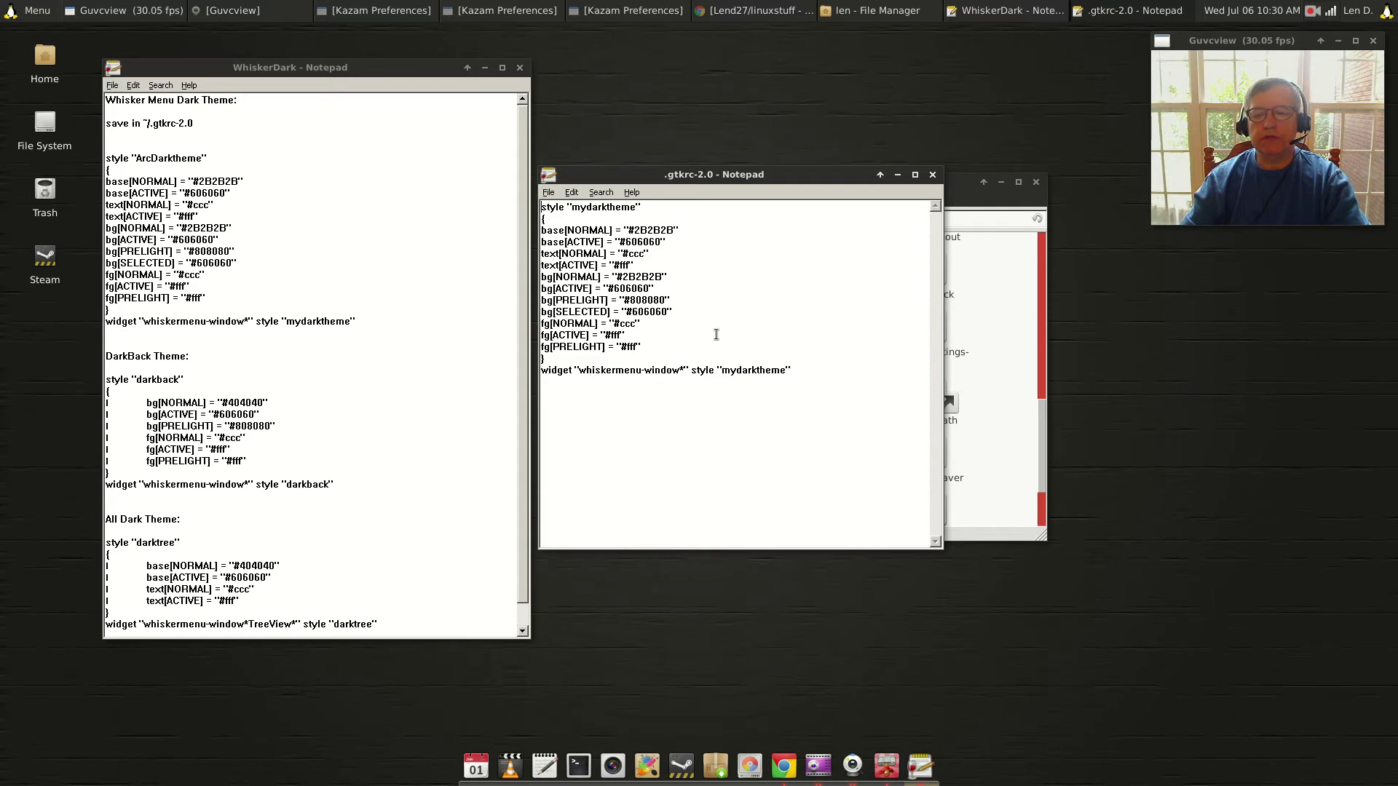
pyautogui.click(933, 177)
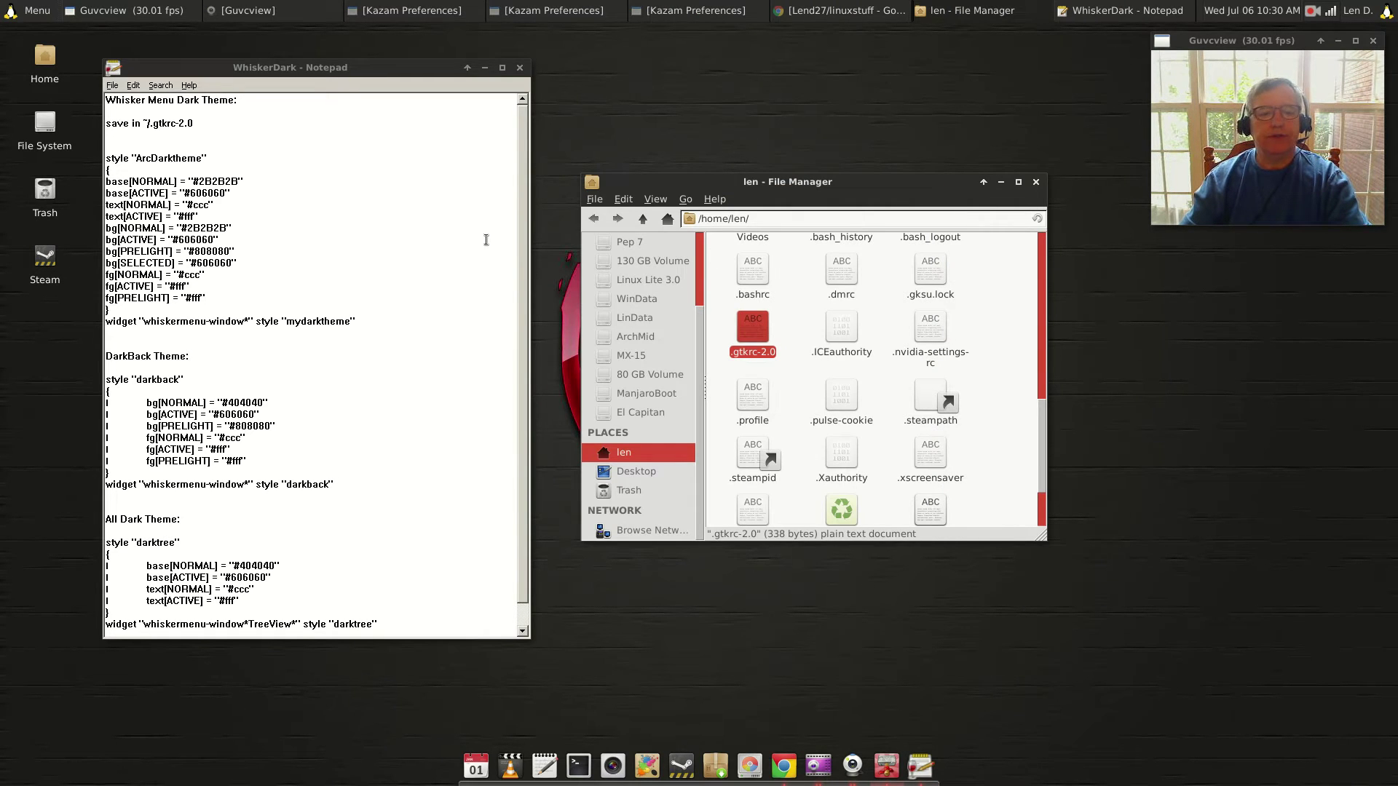
pyautogui.moveTo(354, 72); pyautogui.dragTo(381, 125)
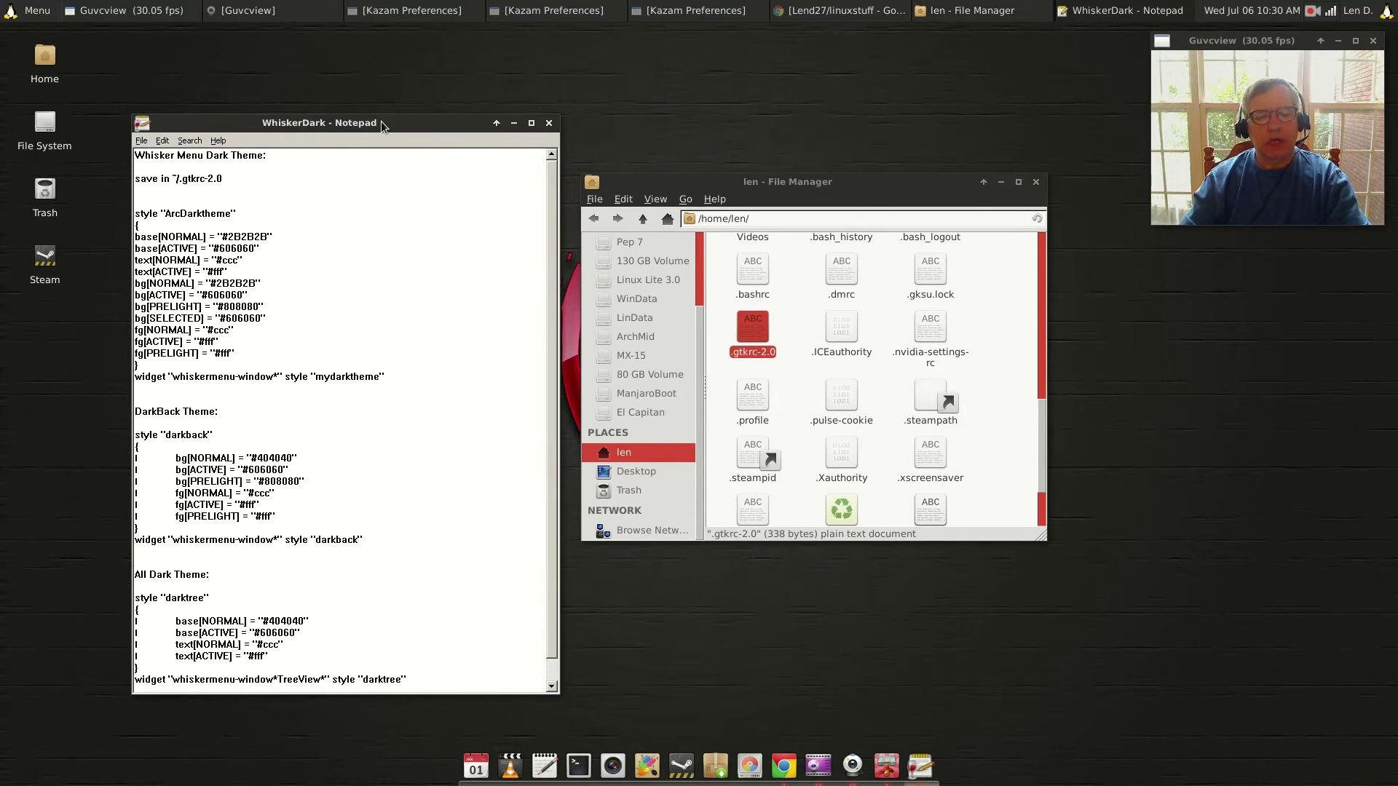
pyautogui.click(52, 17)
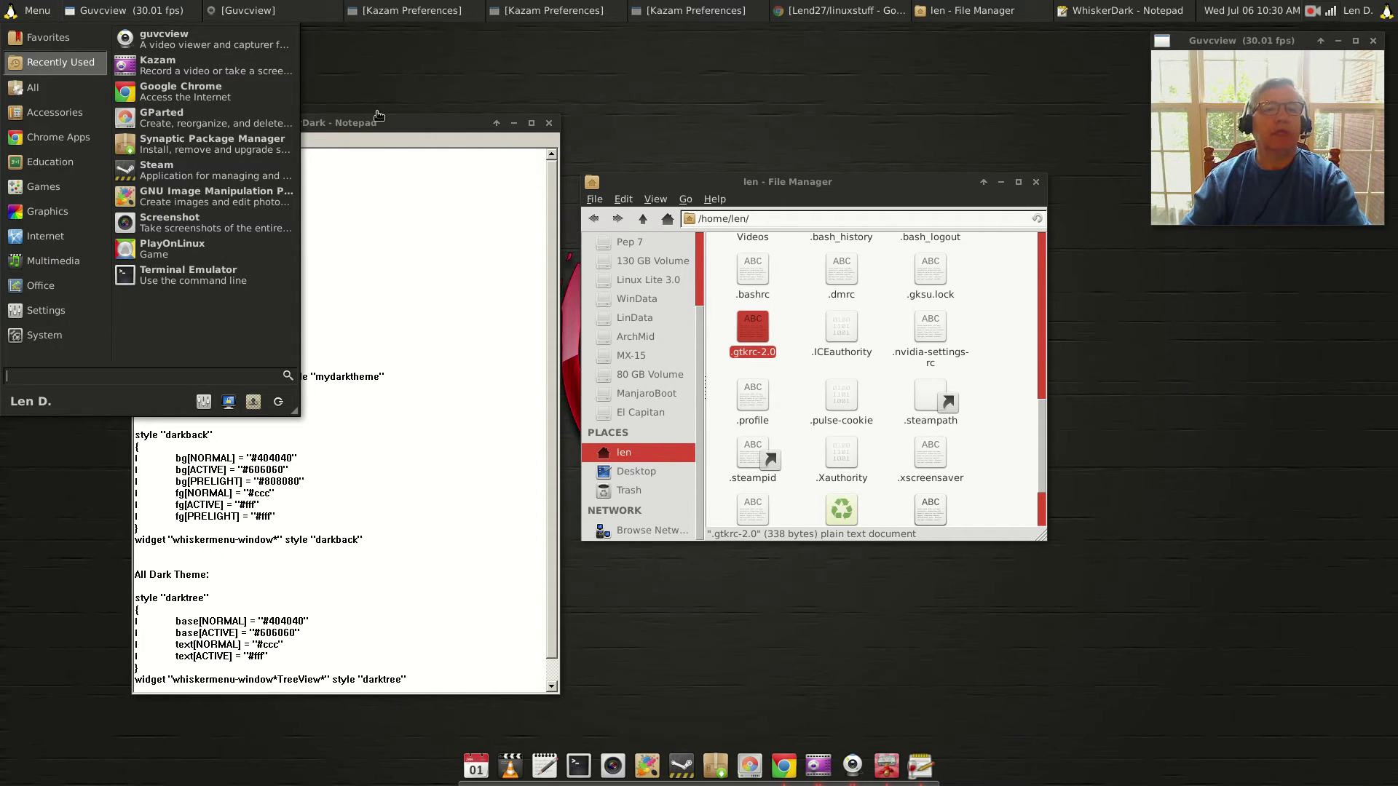
# - Dismiss the still-light Whisker Menu and bring the /home/len/ file manager forward
pyautogui.click(424, 174)
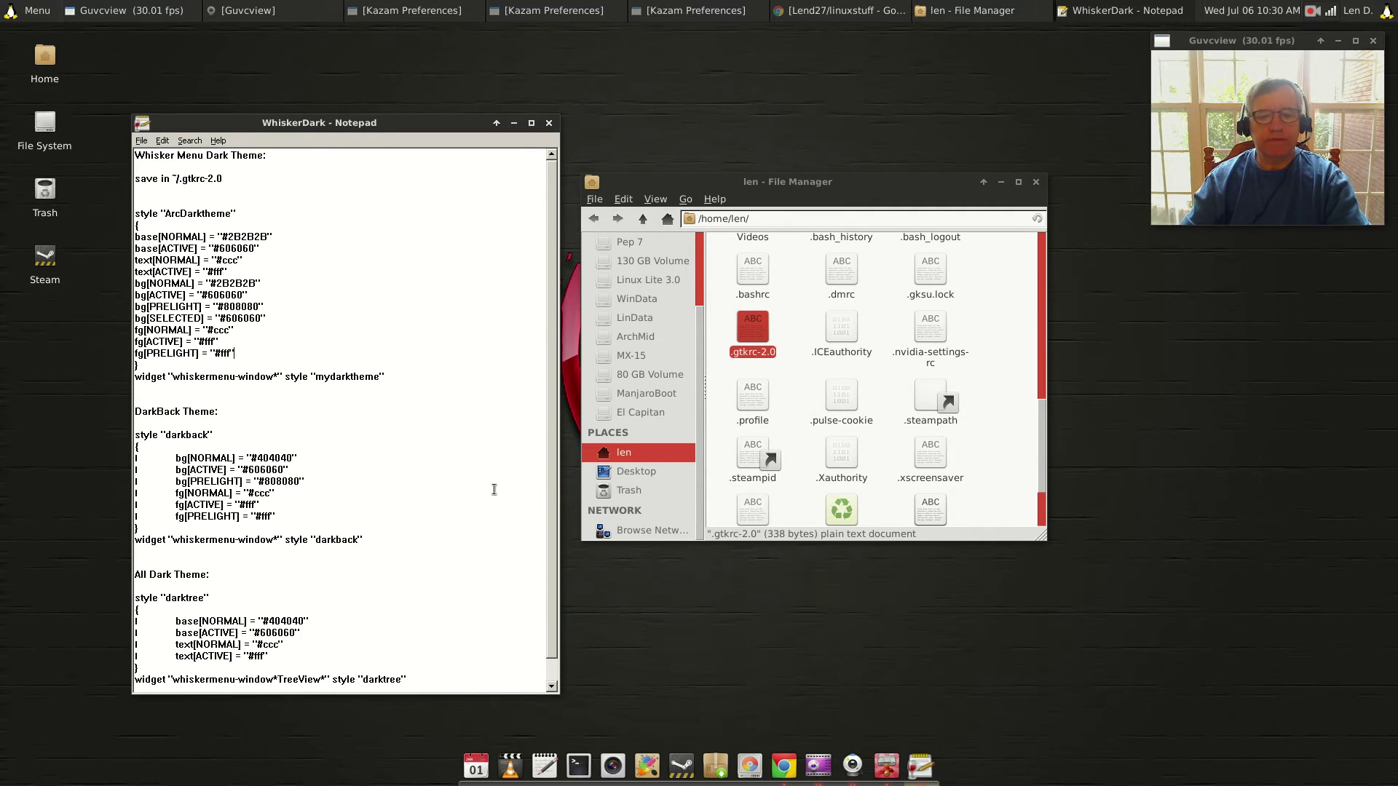
pyautogui.click(798, 341)
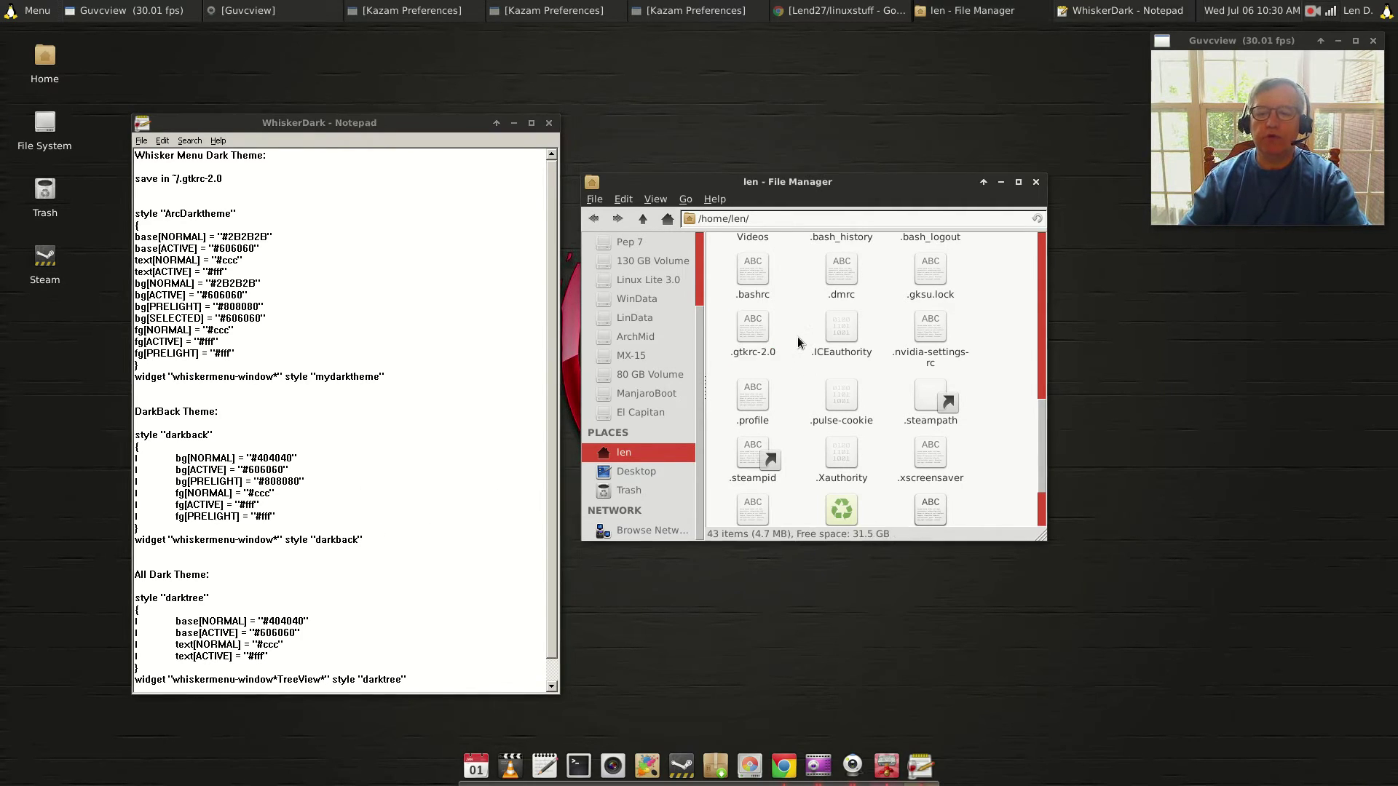
# - Open .gtkrc-2.0 and copy the darkback style block from the WhiskerDark notes
pyautogui.doubleClick(754, 334)
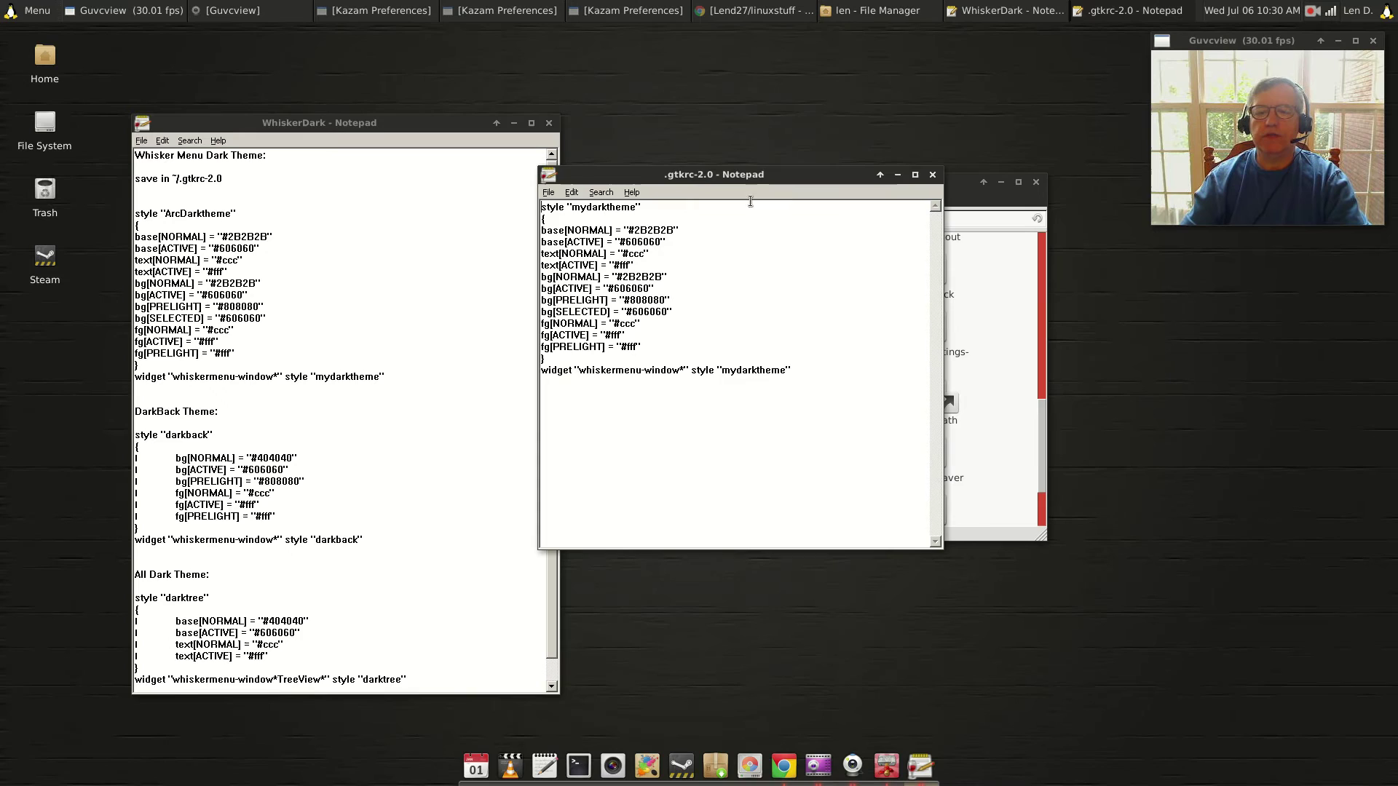
pyautogui.moveTo(754, 178); pyautogui.dragTo(900, 123)
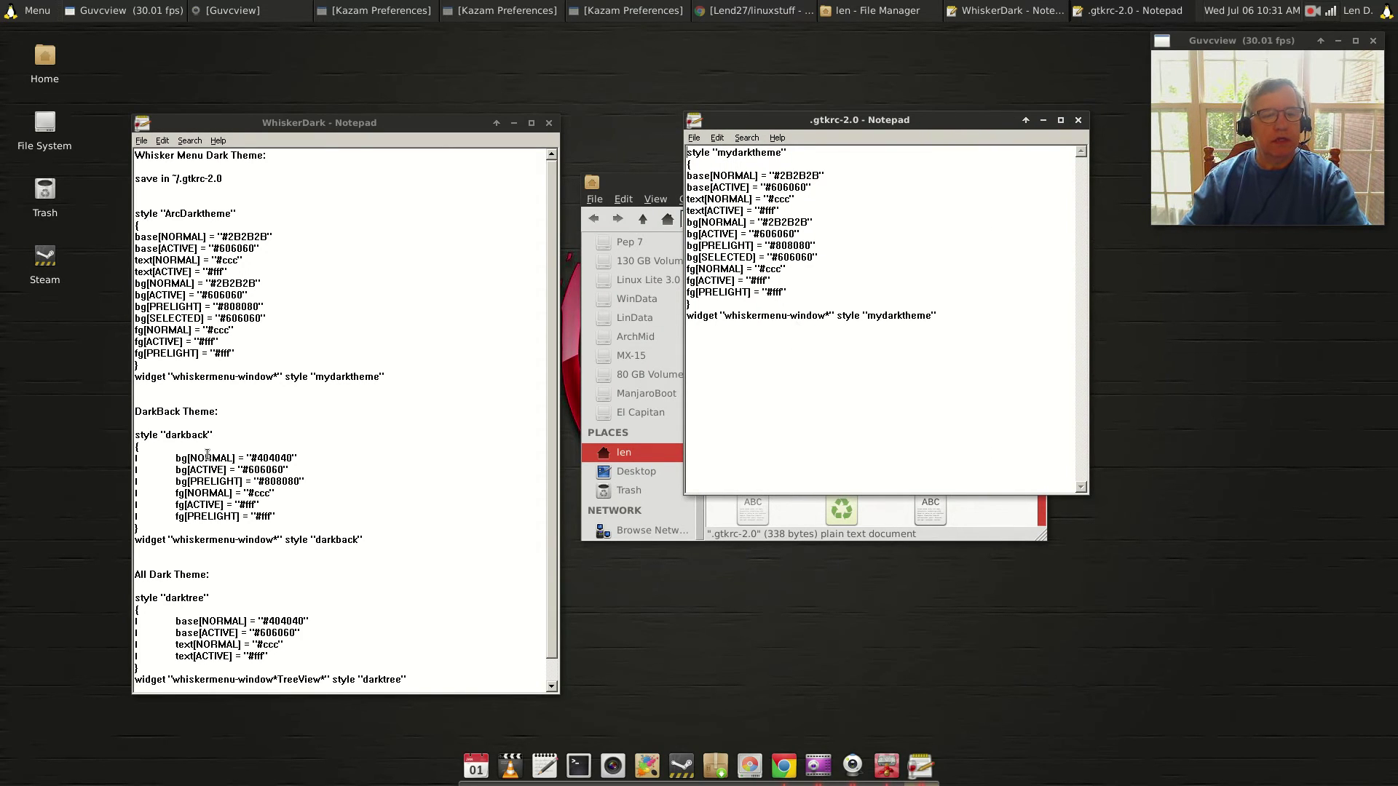
pyautogui.moveTo(371, 540); pyautogui.dragTo(124, 437)
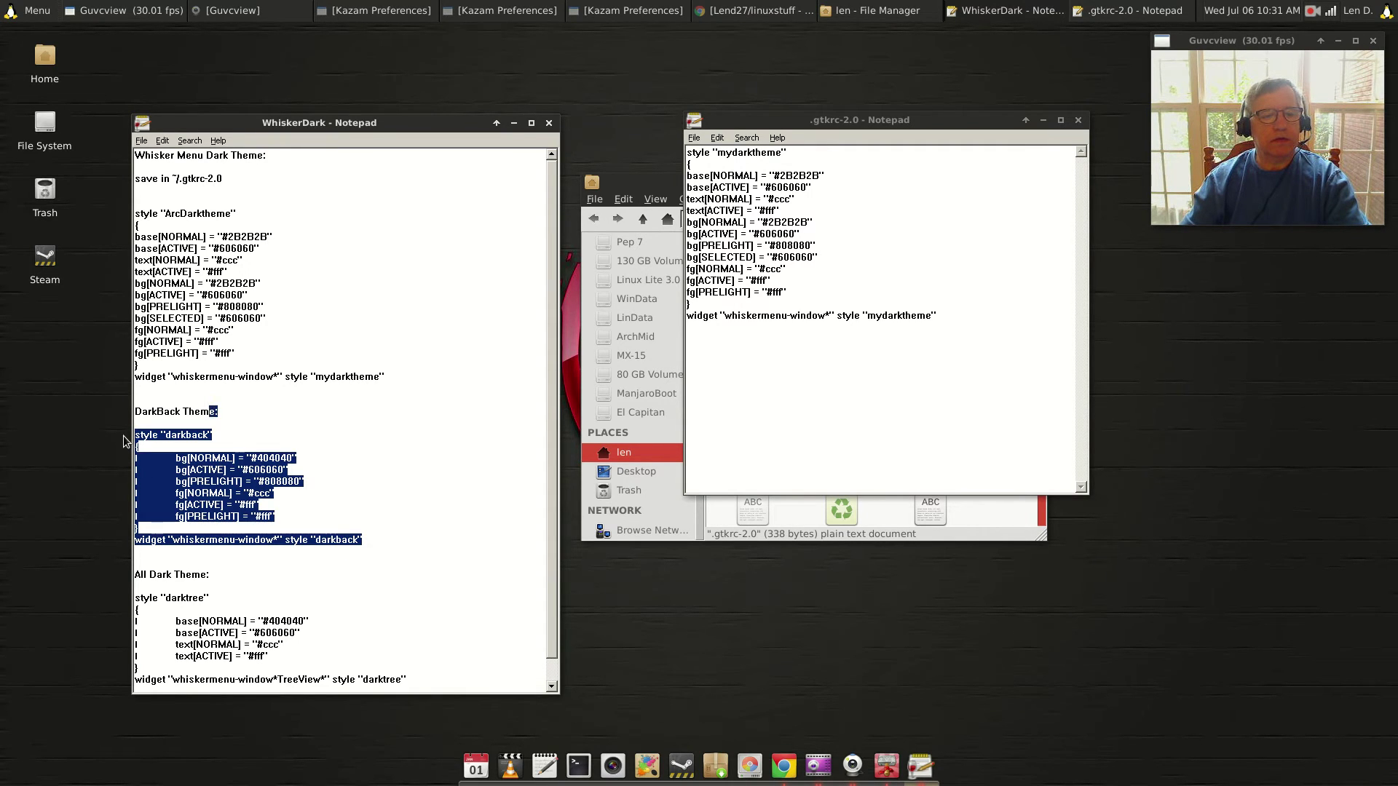
pyautogui.click(159, 424)
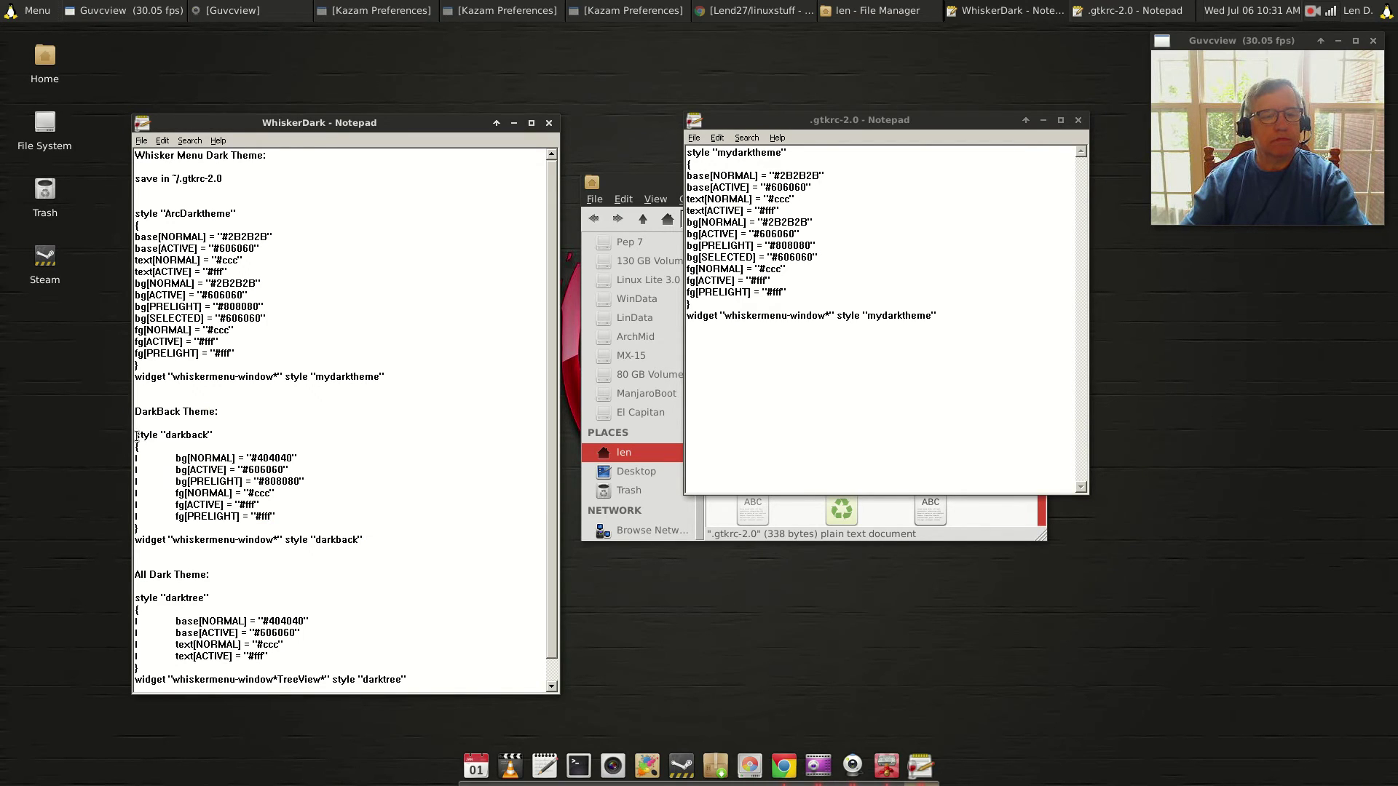
pyautogui.moveTo(136, 435); pyautogui.dragTo(361, 540)
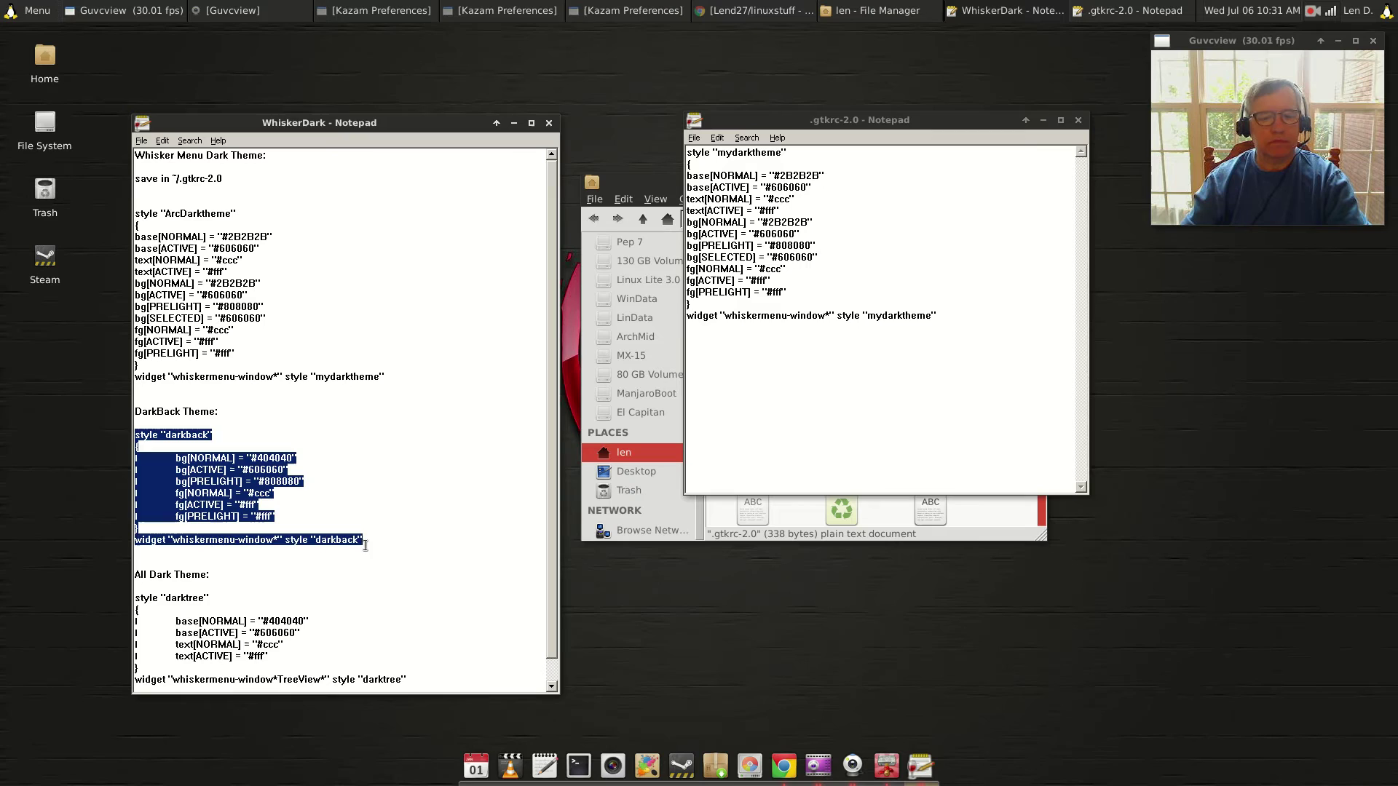
pyautogui.rightClick(237, 481)
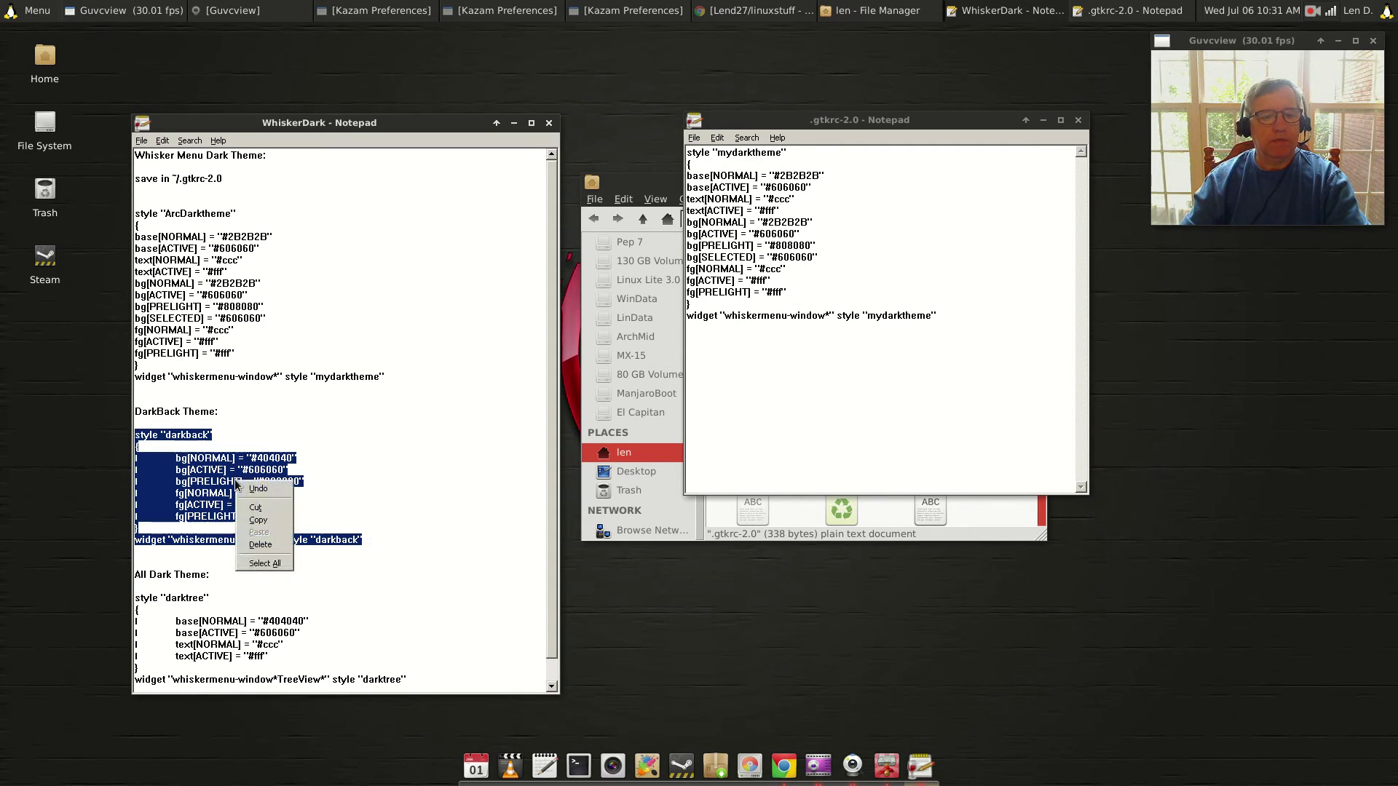
pyautogui.click(259, 519)
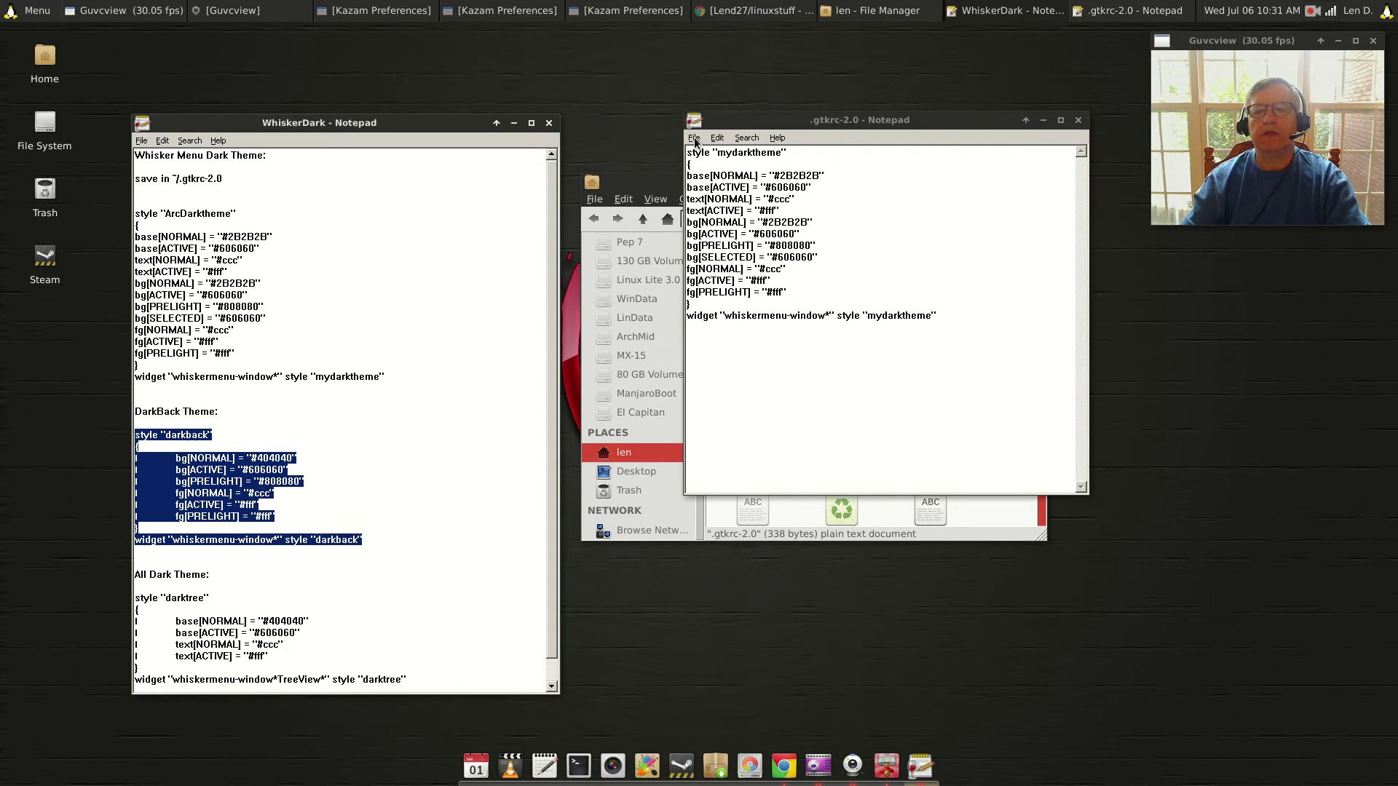
# - Replace the mydarktheme text in .gtkrc-2.0 with the darkback block, save, and close it
pyautogui.moveTo(944, 317); pyautogui.dragTo(644, 145)
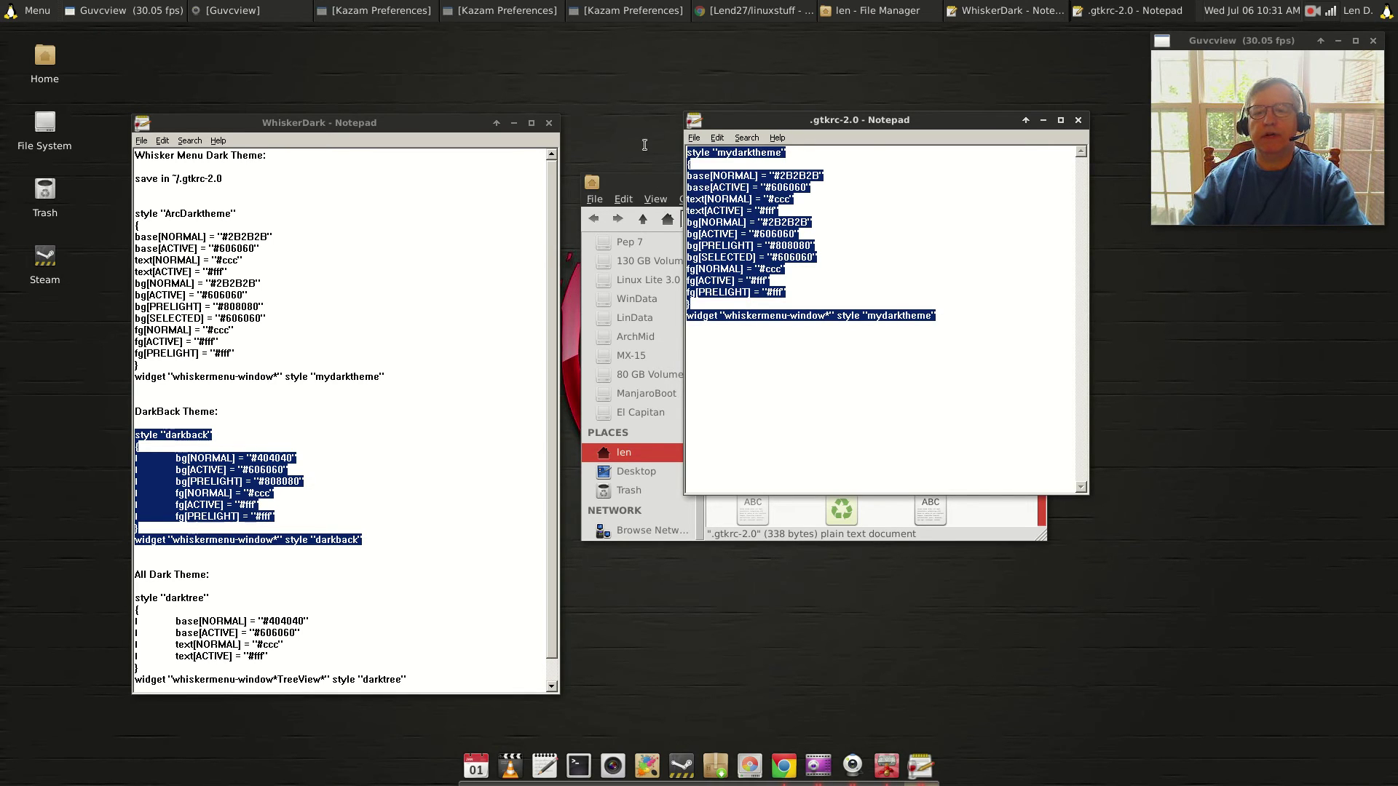
pyautogui.rightClick(751, 258)
pyautogui.click(779, 313)
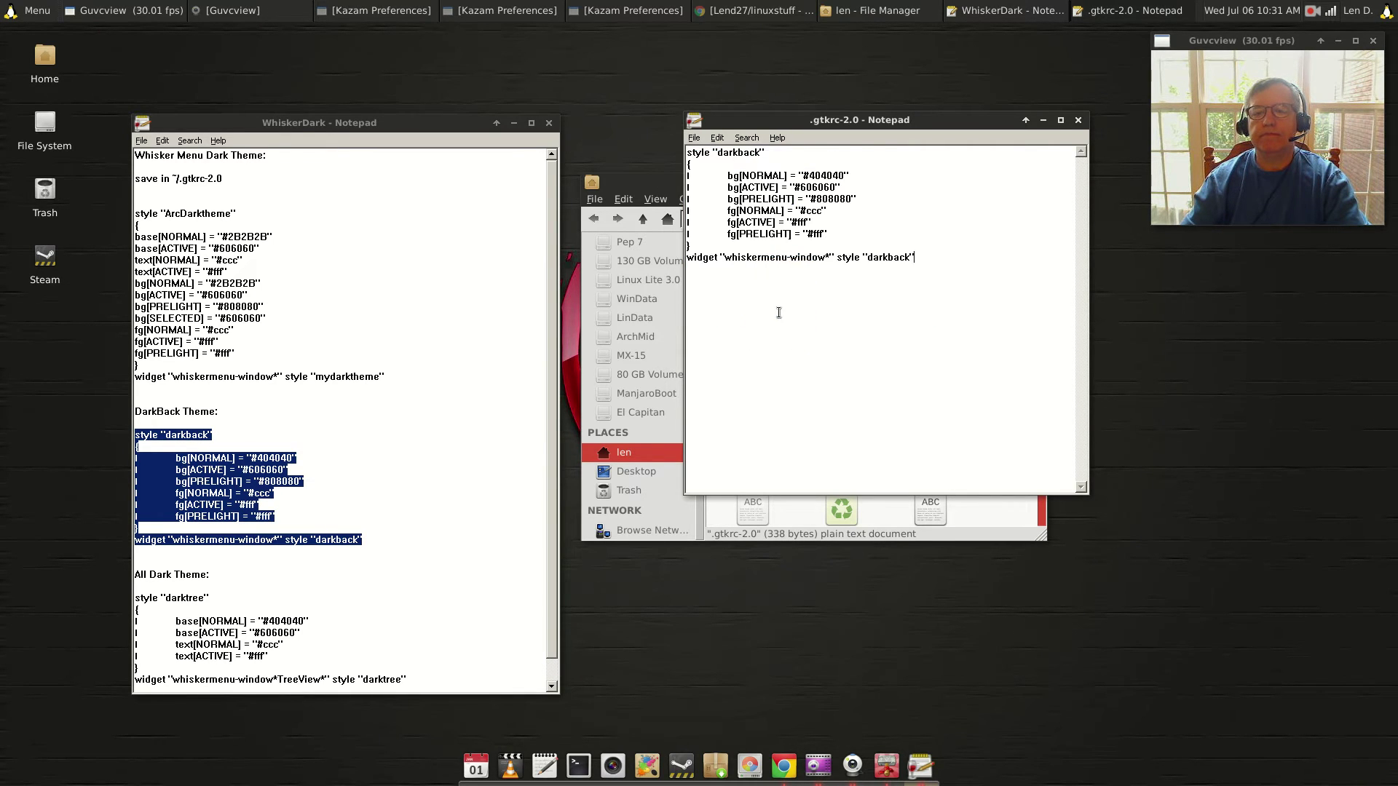
pyautogui.click(695, 138)
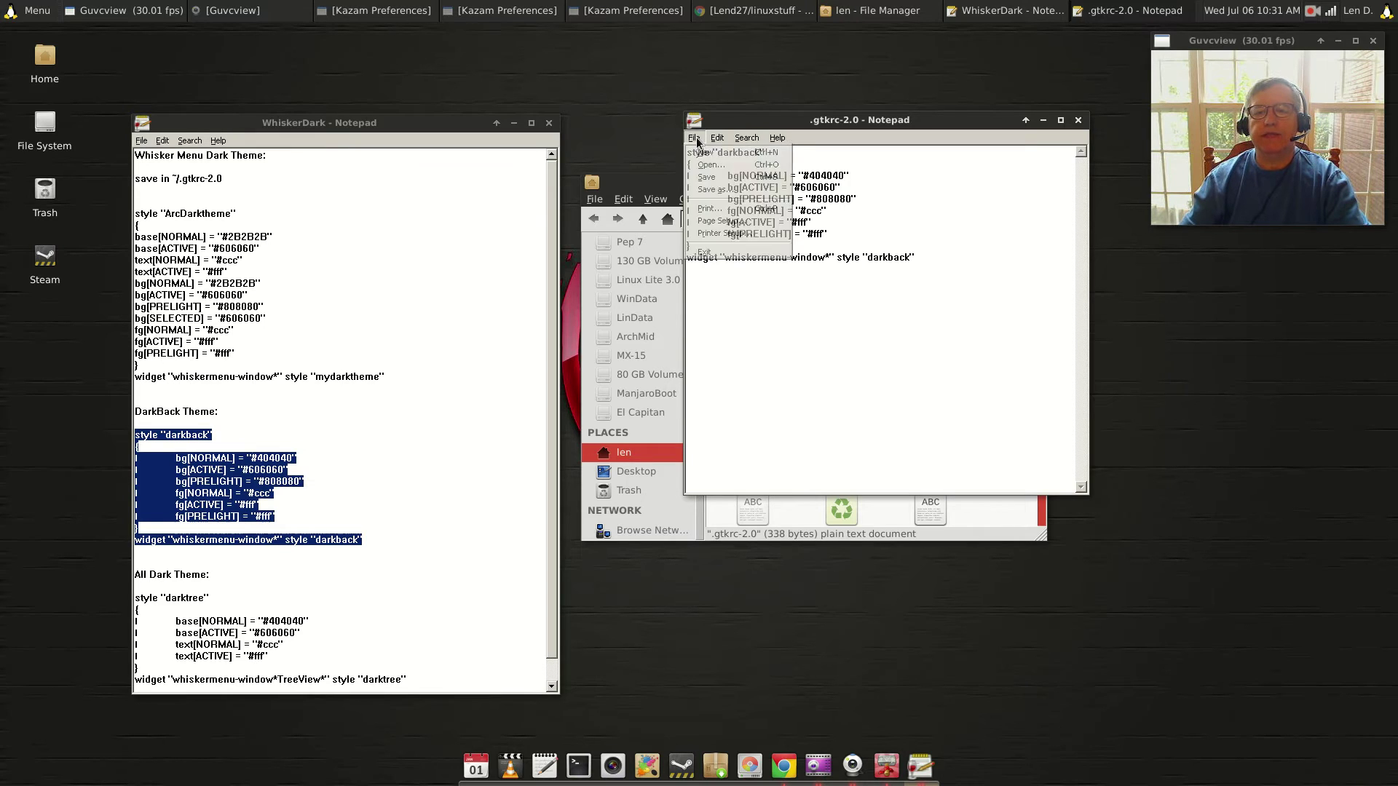
pyautogui.click(707, 177)
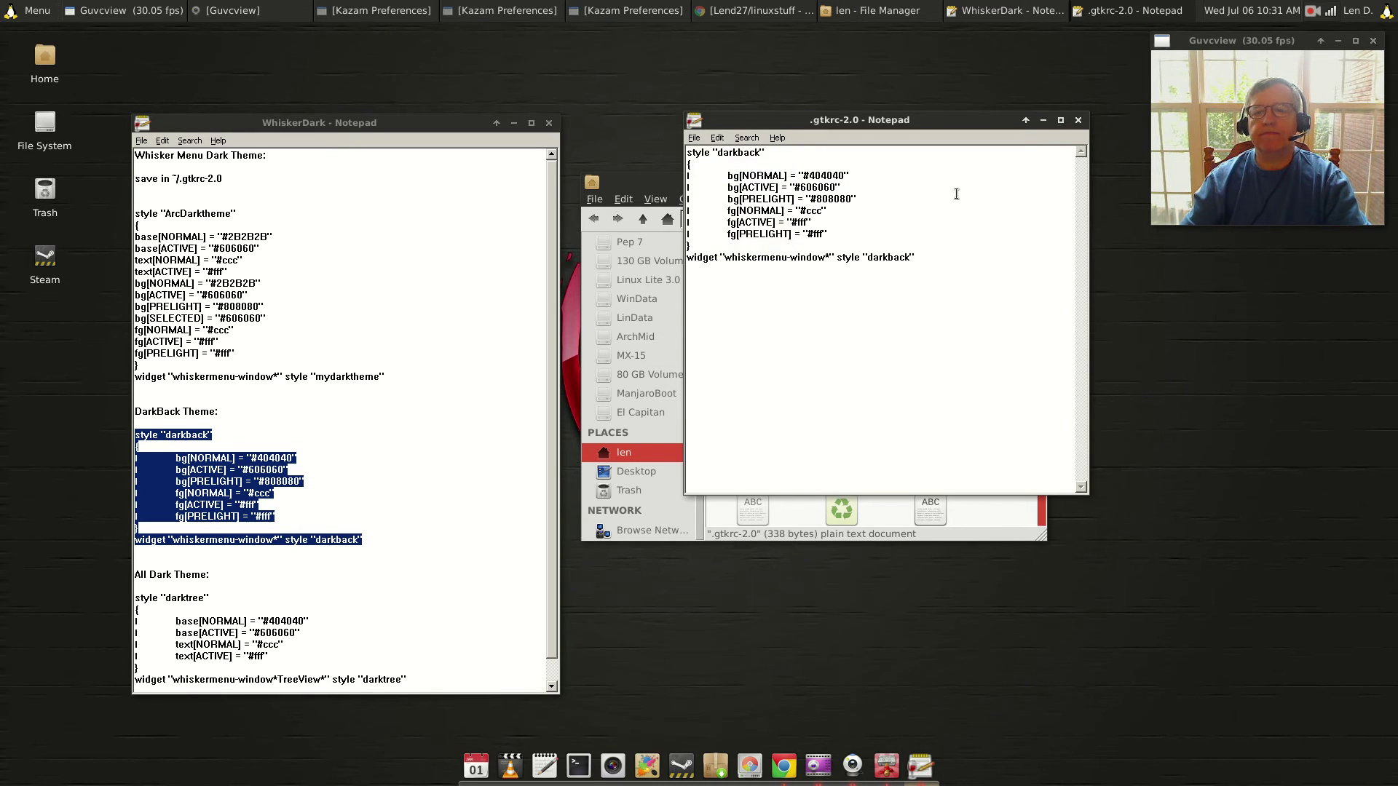
pyautogui.click(1078, 119)
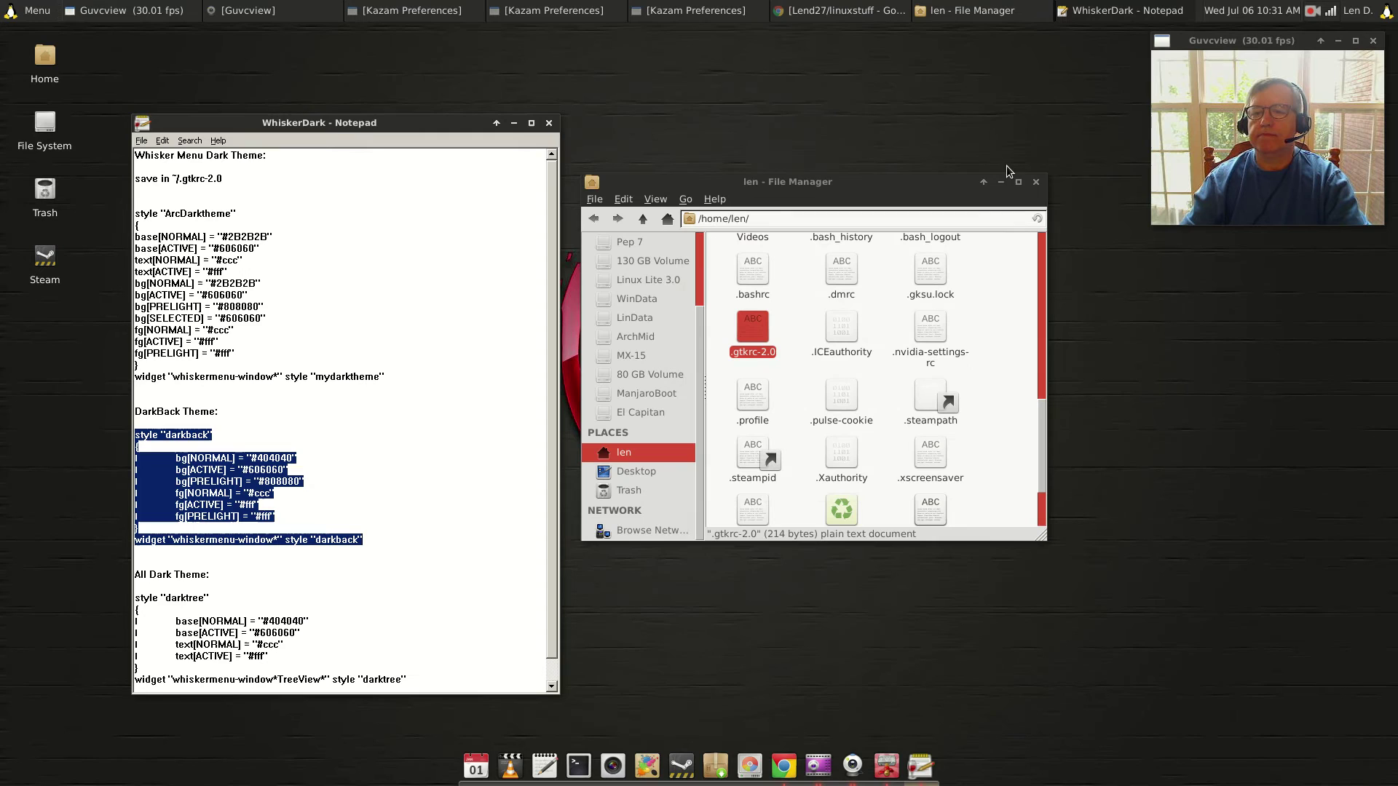
# - Close the file manager and WhiskerDark notes, then check the Whisker Menu's colours
pyautogui.click(1037, 183)
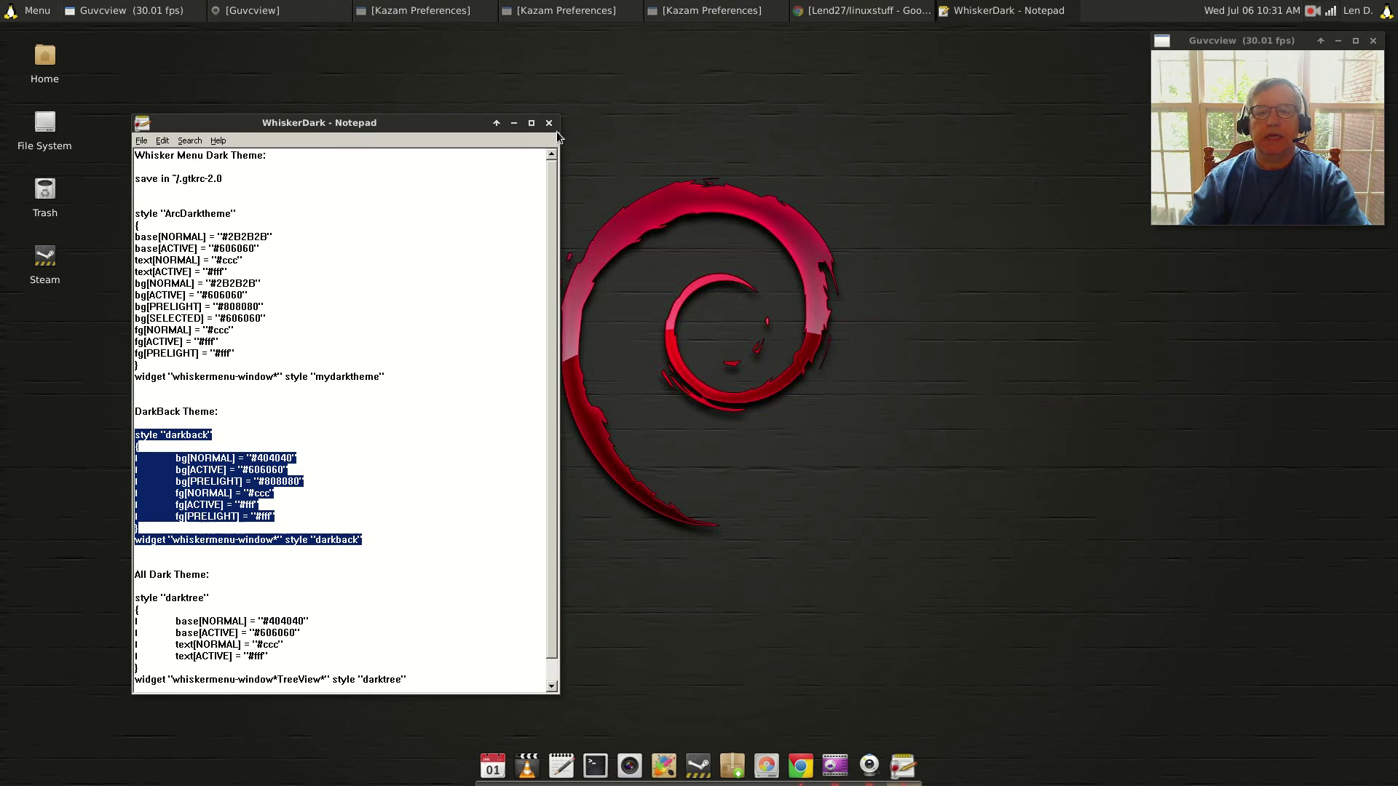
pyautogui.click(549, 123)
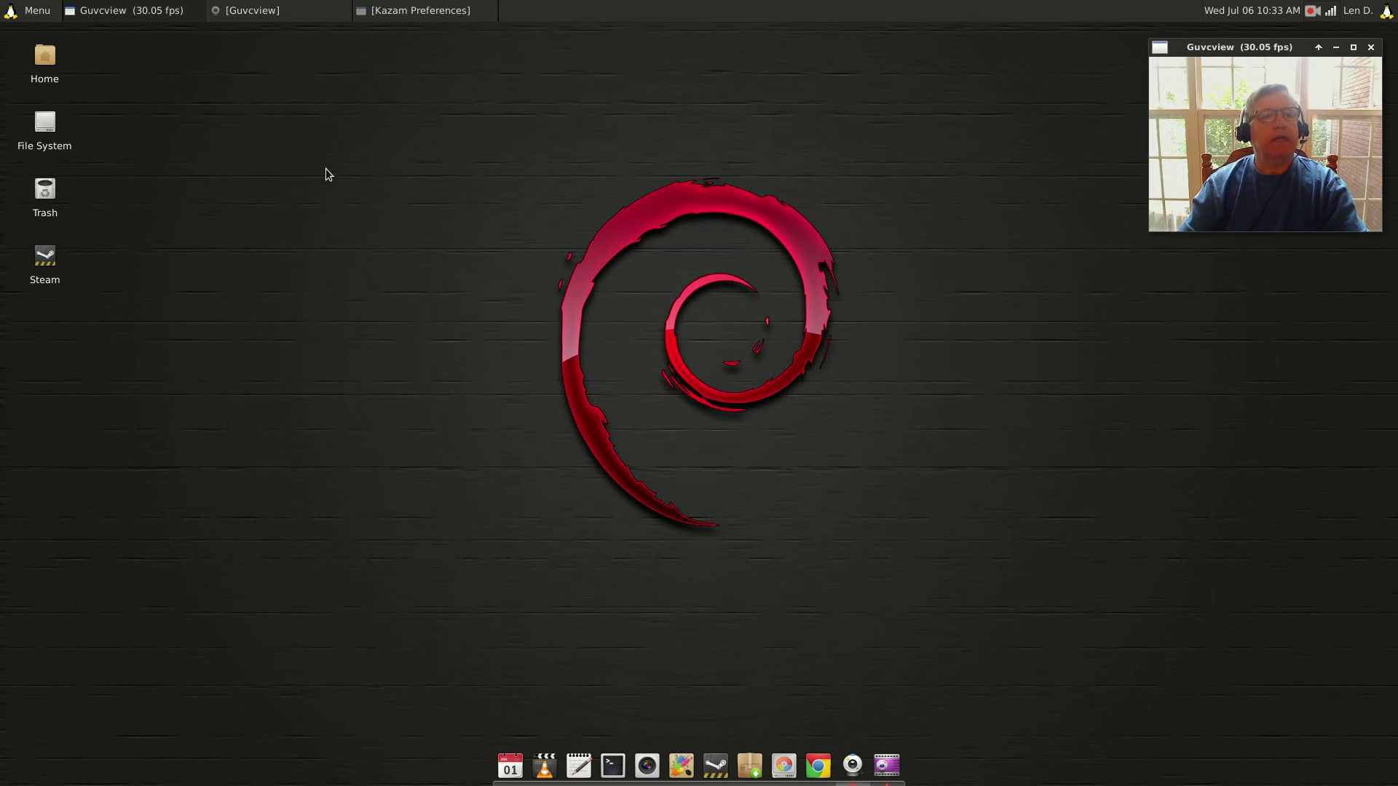
pyautogui.click(30, 10)
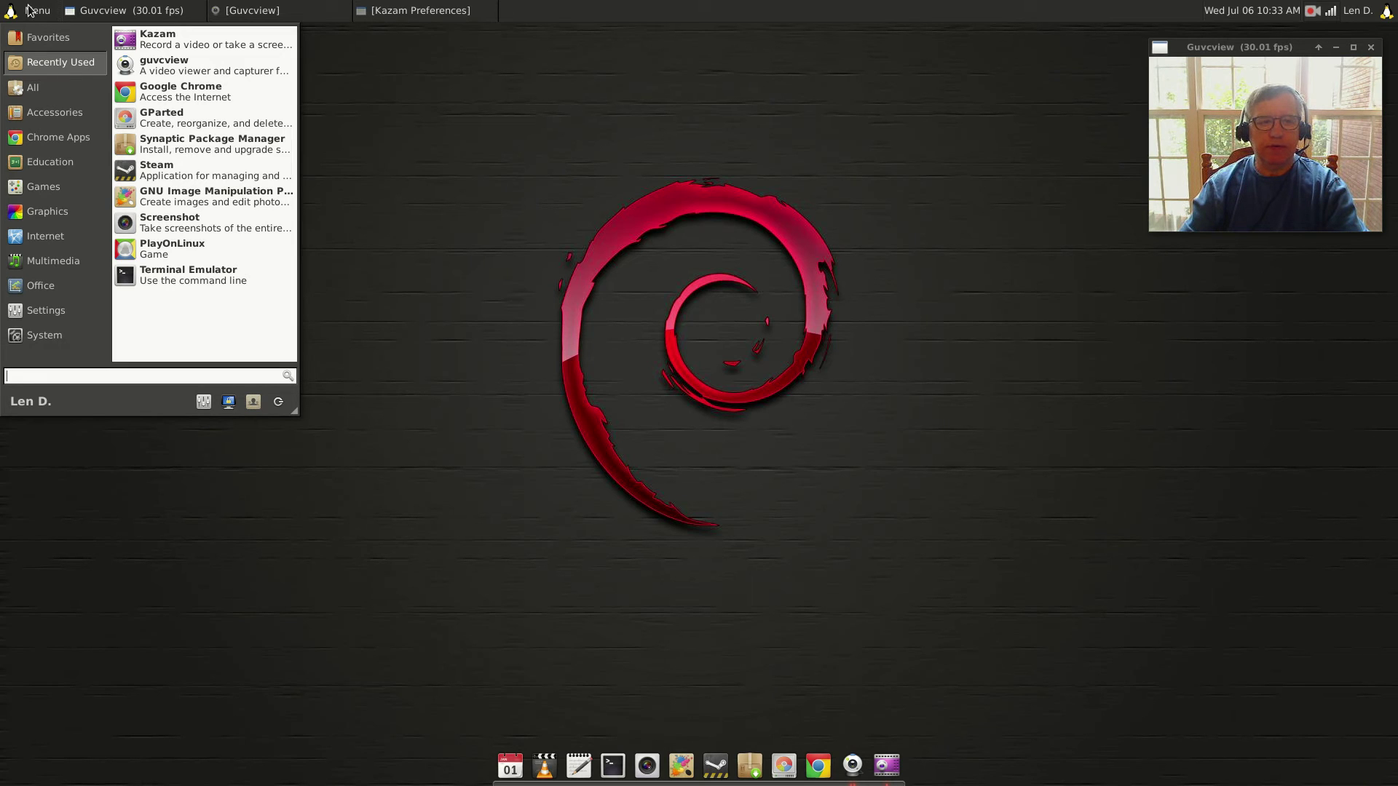
pyautogui.click(398, 202)
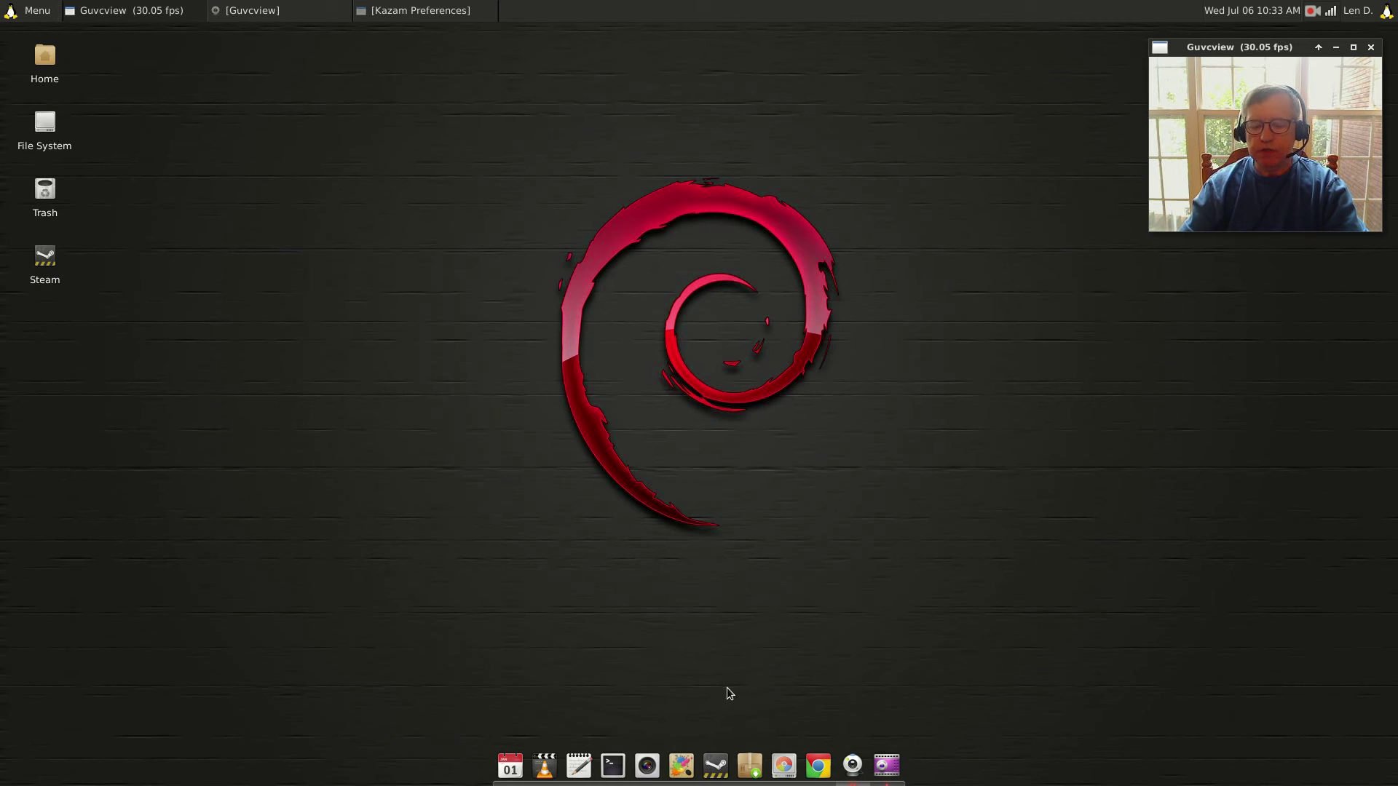
# - Open Home and go to the Documents folder on the 0580-E72F drive
pyautogui.doubleClick(42, 59)
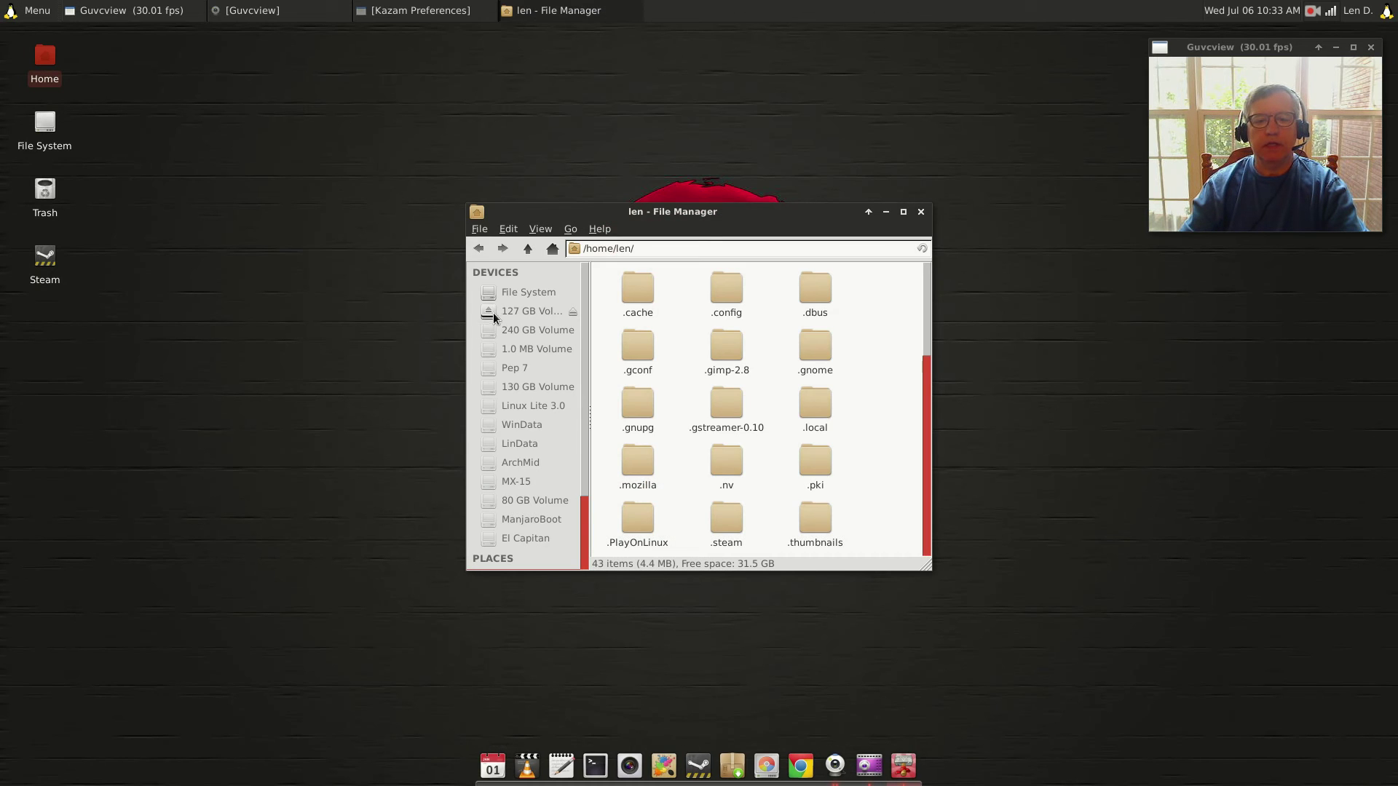
pyautogui.click(497, 314)
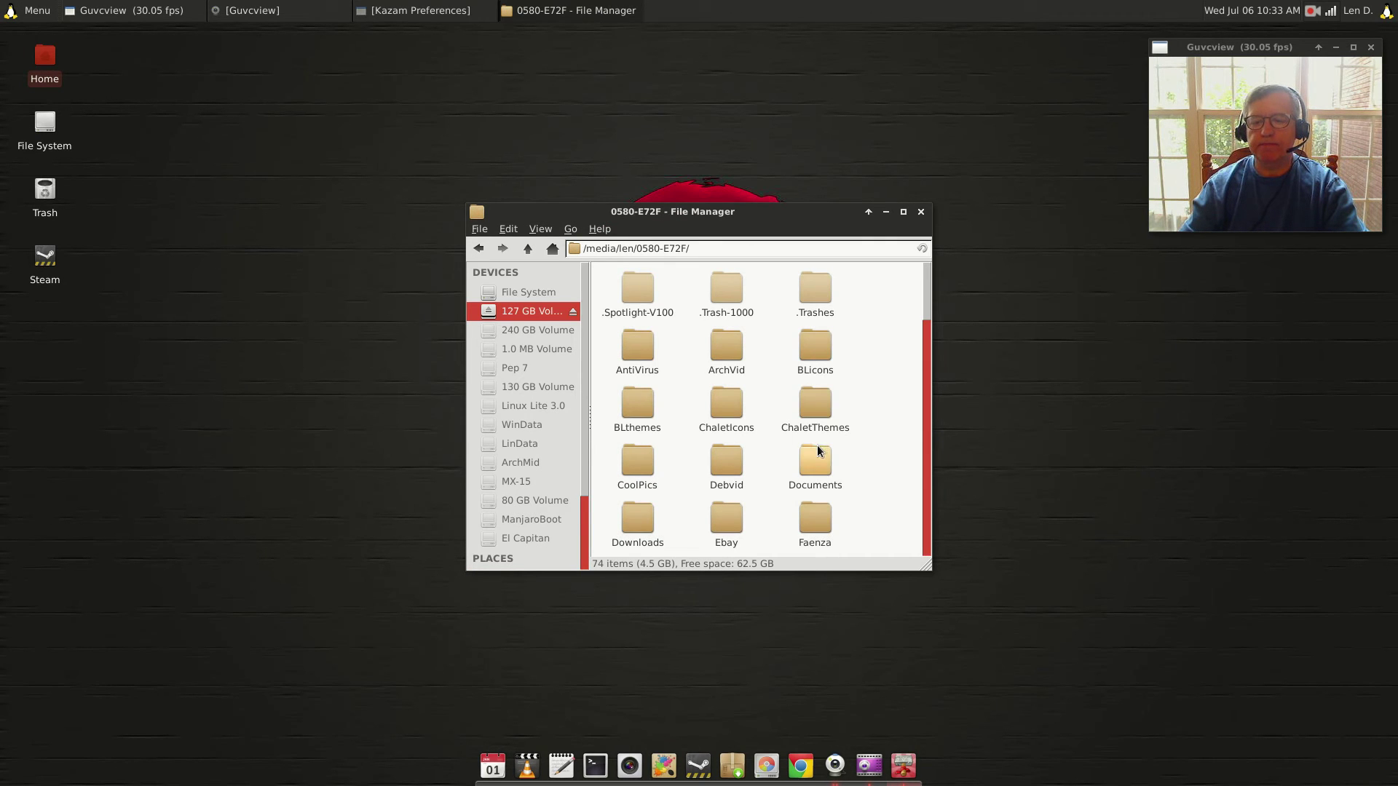
pyautogui.doubleClick(816, 447)
pyautogui.scroll(-15, 727, 437)
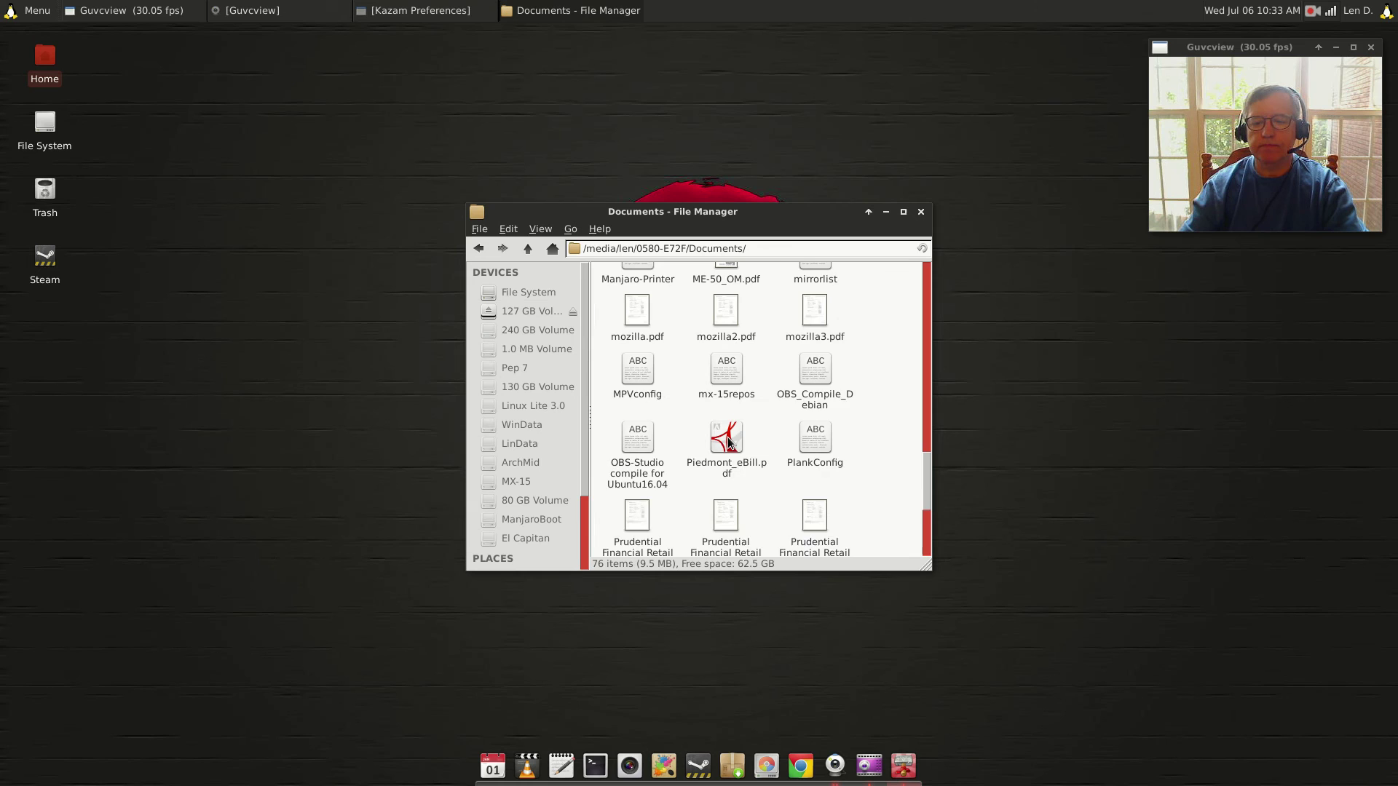
pyautogui.scroll(-5, 728, 440)
# - Open the WhiskerDark notes in Notepad, scroll through them, and close them
pyautogui.doubleClick(815, 448)
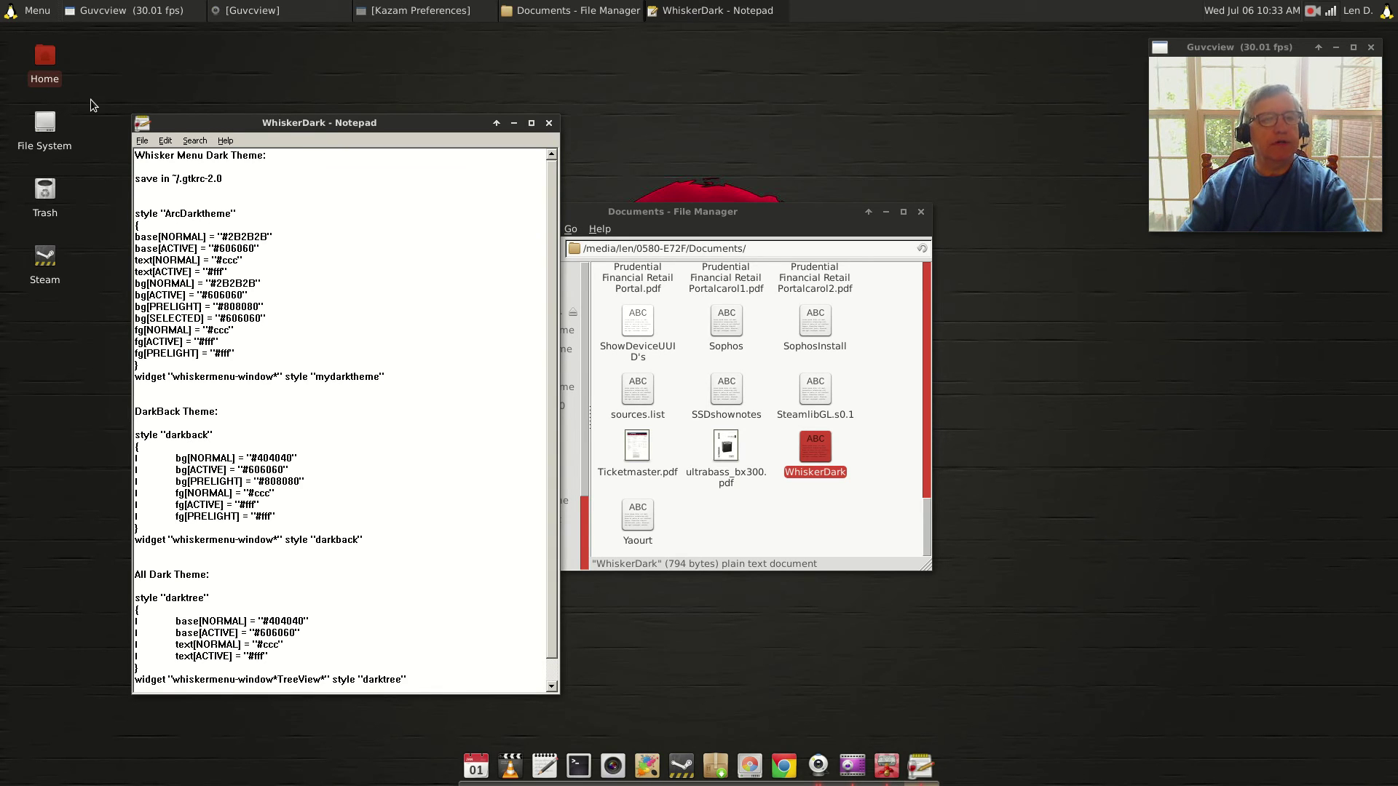
pyautogui.click(9, 11)
pyautogui.click(9, 10)
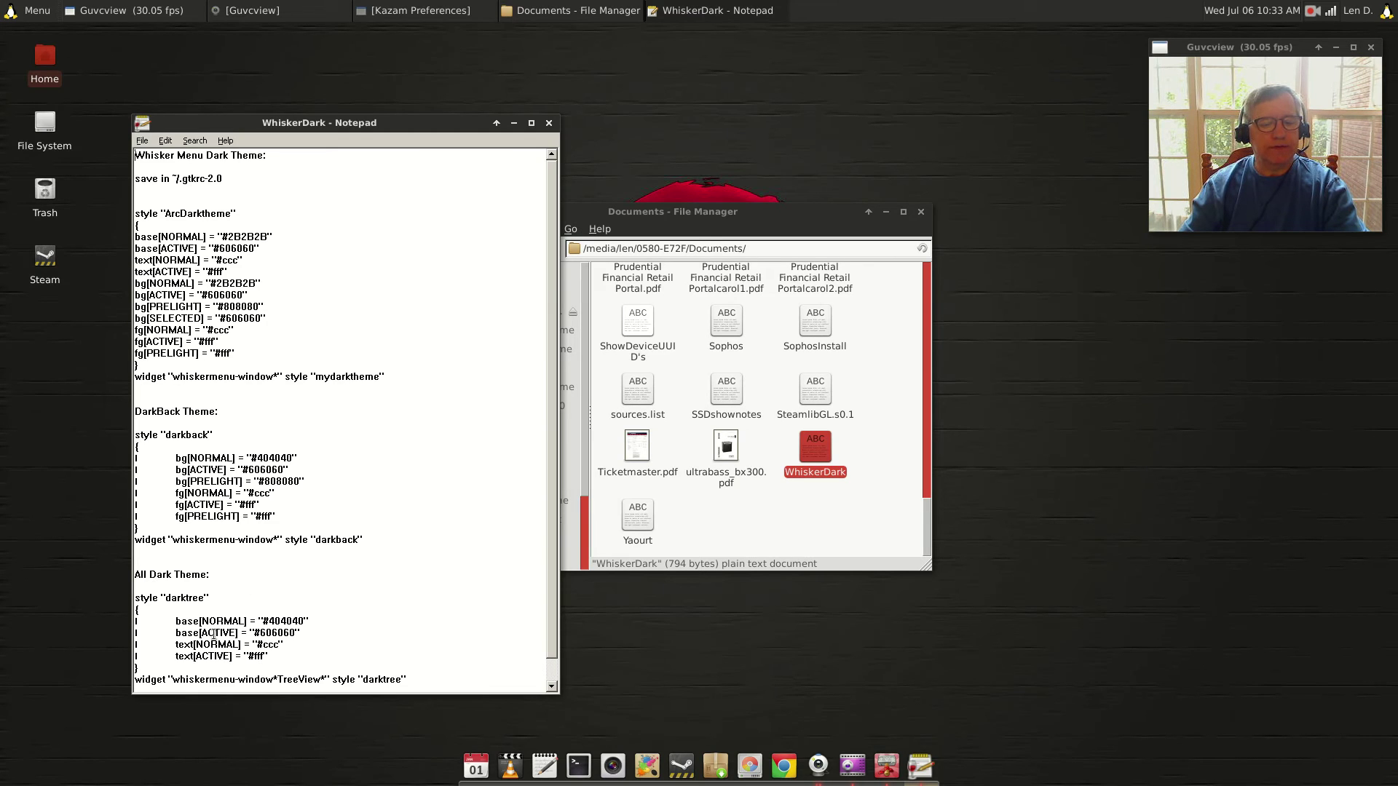
pyautogui.scroll(-1, 254, 650)
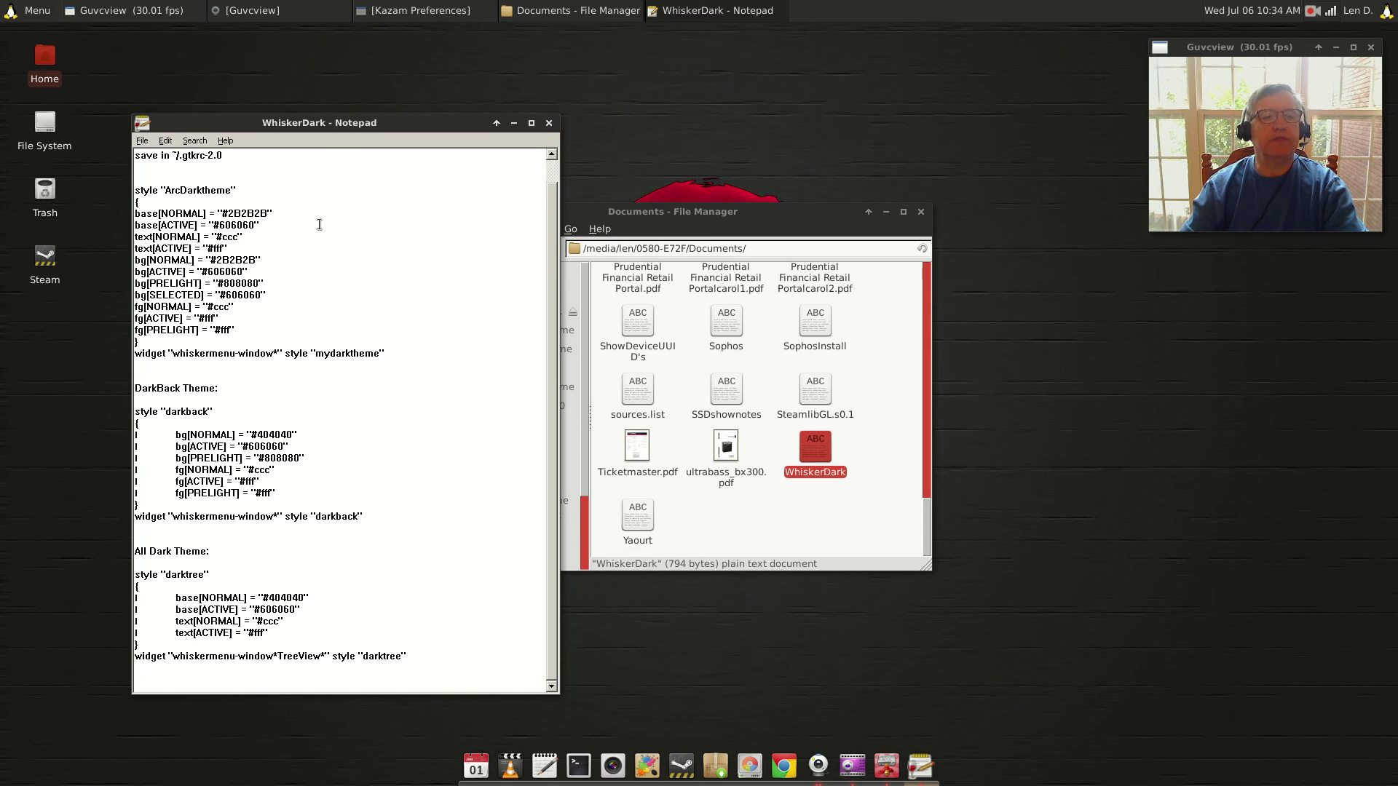
pyautogui.moveTo(439, 127); pyautogui.dragTo(407, 96)
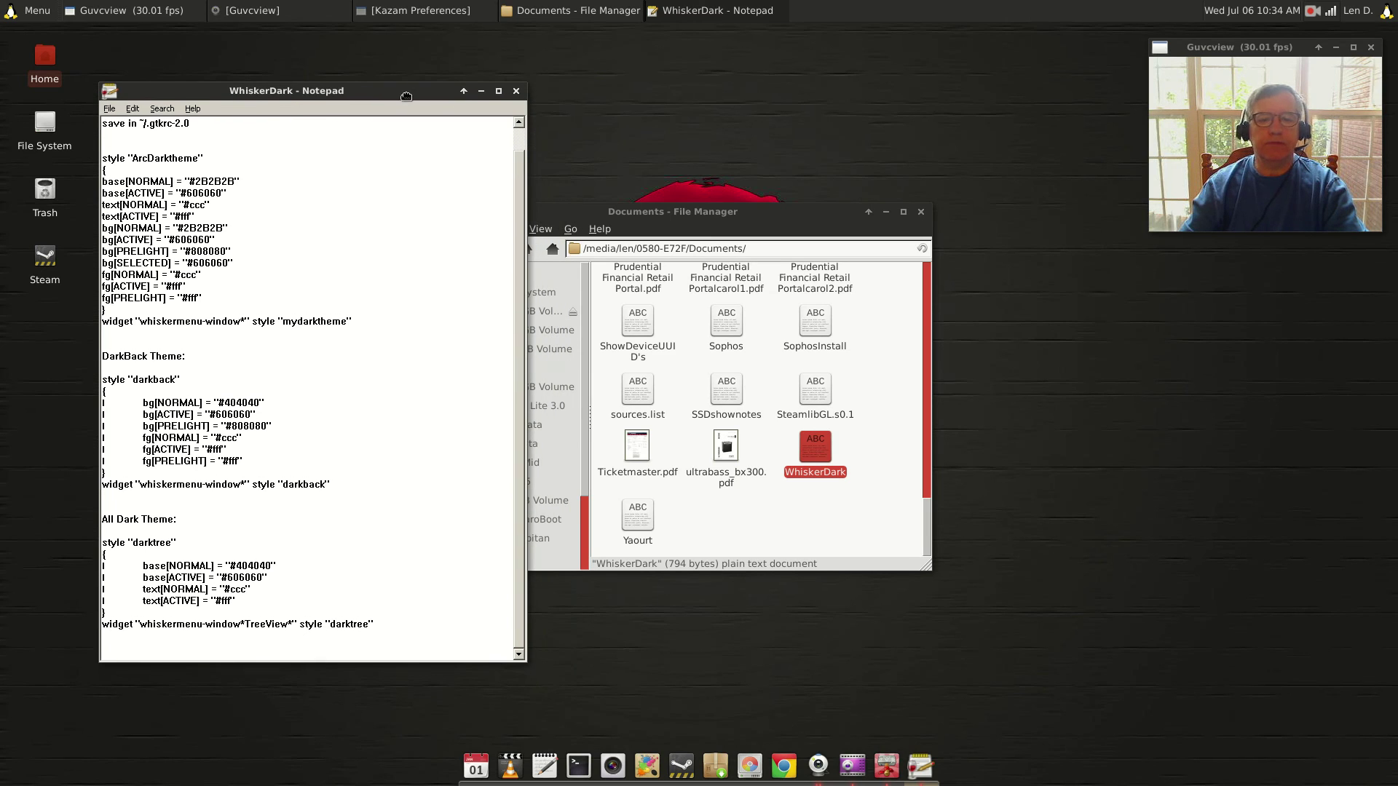
pyautogui.click(516, 93)
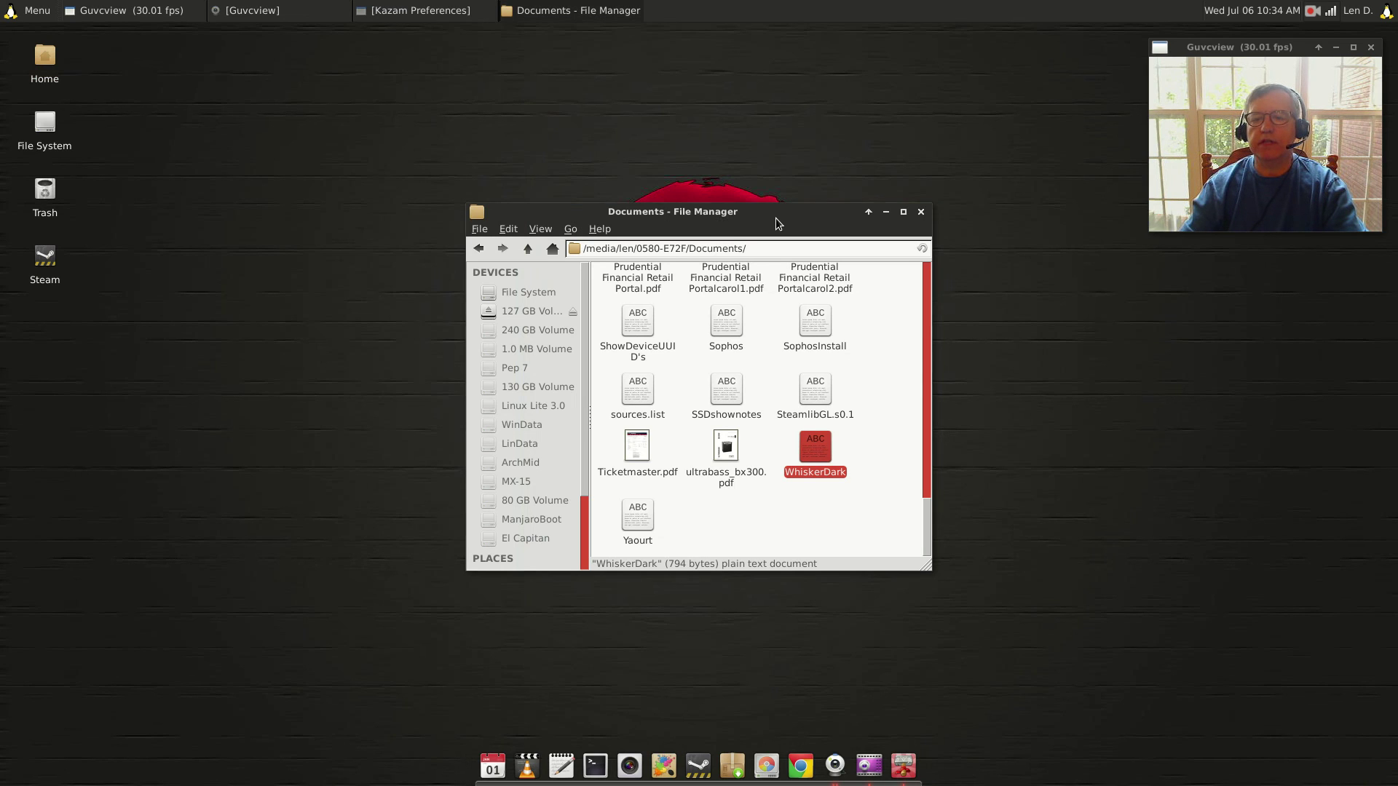
# - Move the Documents window up, deselect the WhiskerDark file, and close the window
pyautogui.moveTo(775, 217); pyautogui.dragTo(767, 146)
pyautogui.click(795, 449)
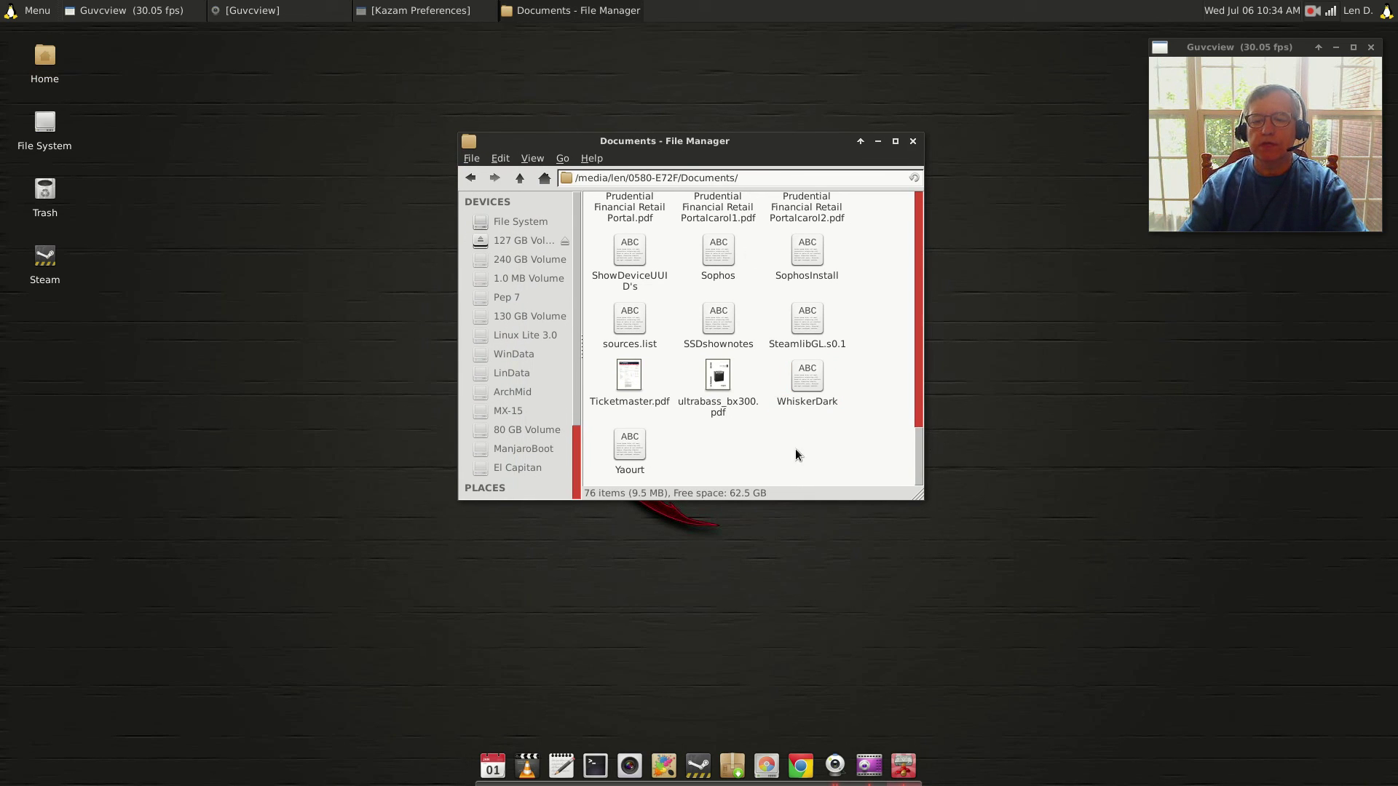
pyautogui.click(915, 142)
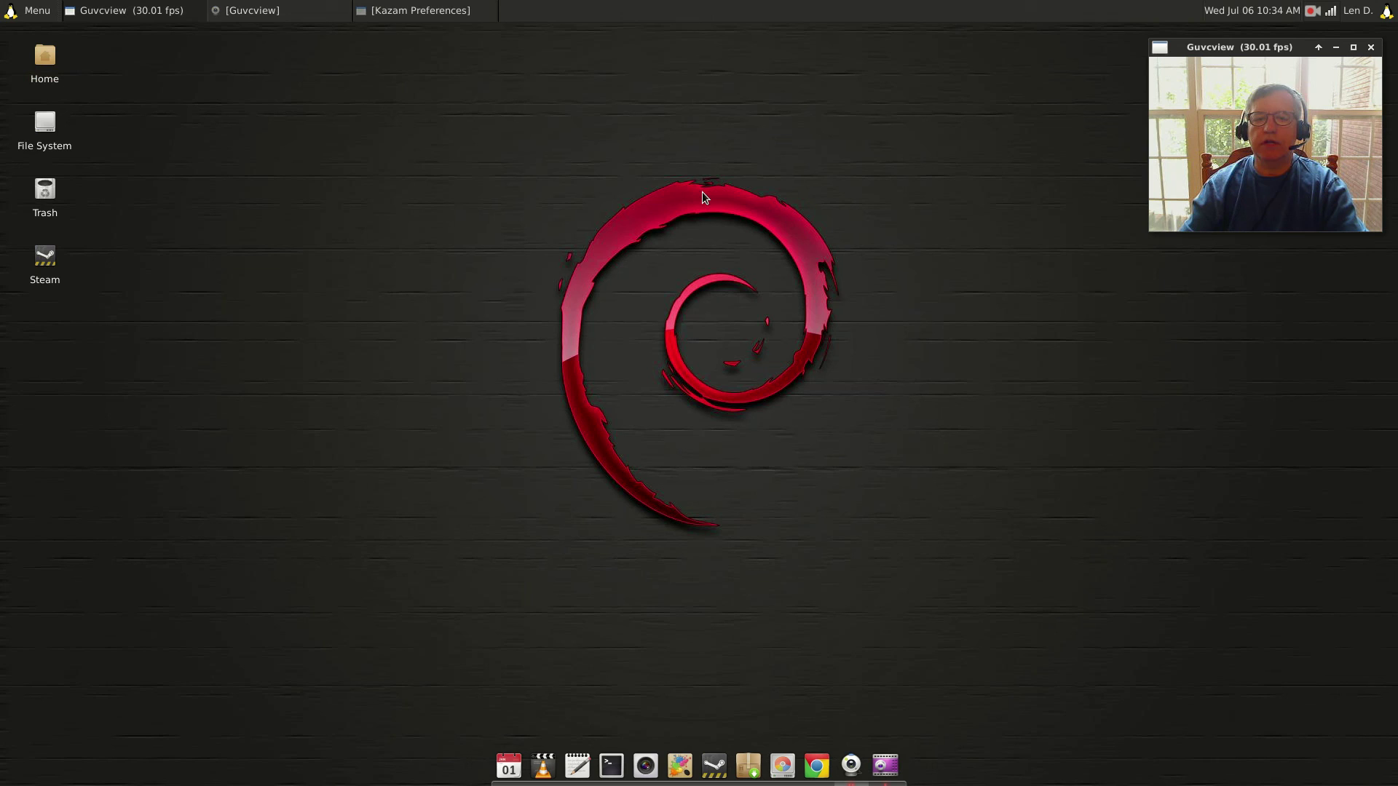